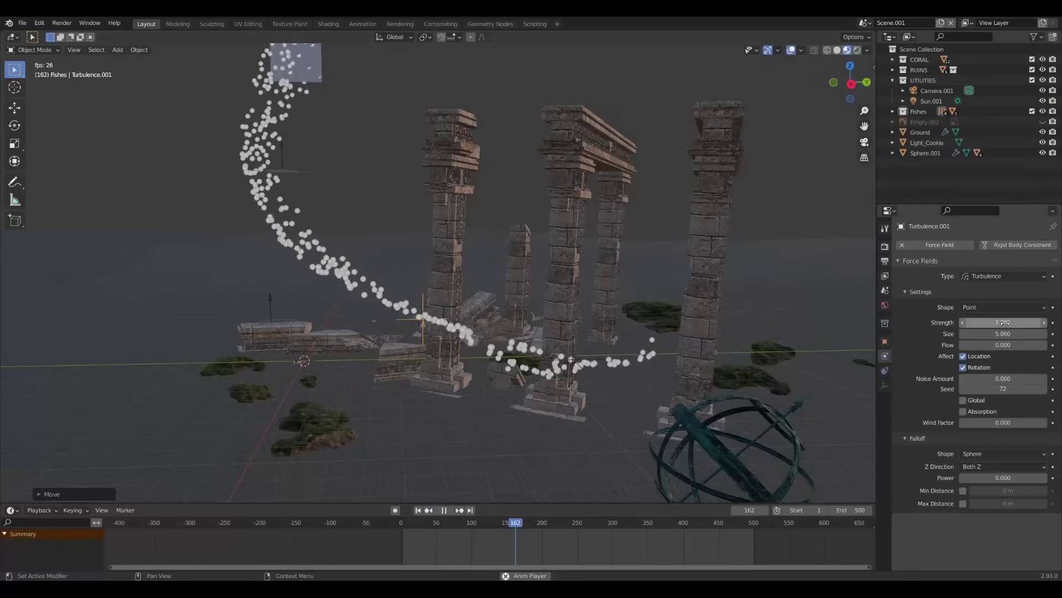
Raise the Randomize value in the rotation settings of the Ground object's hair particle system
middle_click_drag(498, 338, 555, 345)
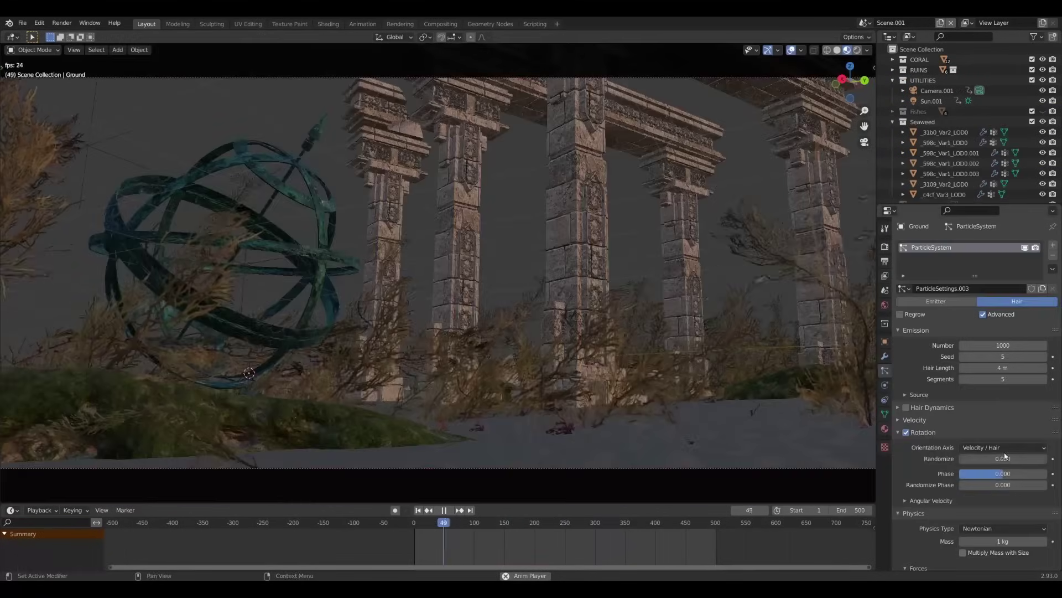
left_click_drag(1007, 458, 1024, 458, "shift")
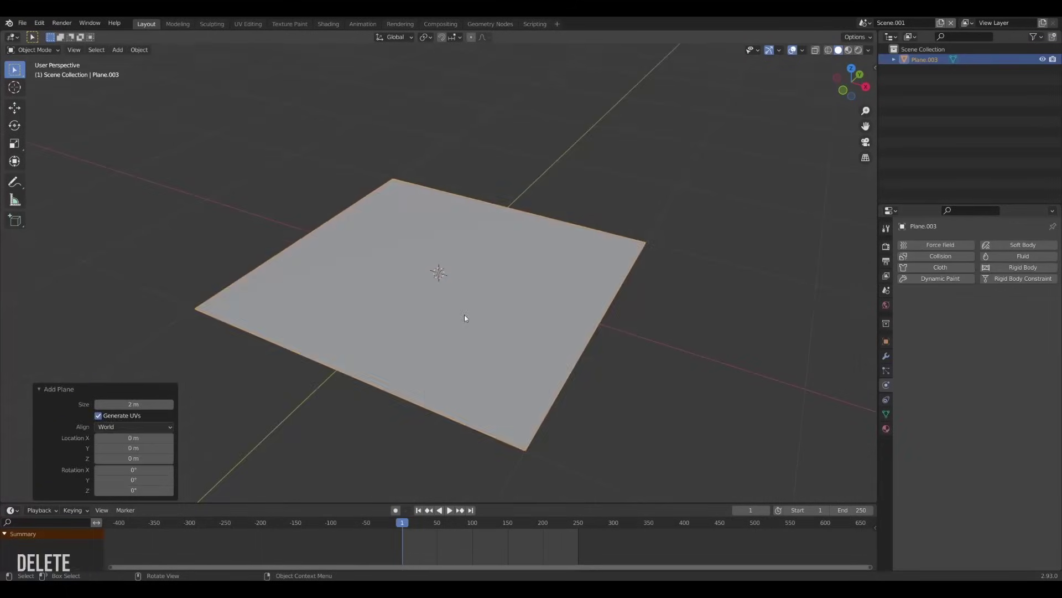
Scale the plane by 100 and subdivide its mesh
right_click(465, 314)
left_click(432, 288)
Add a Displace modifier to the plane and give it a new texture of type Clouds
left_click(889, 359)
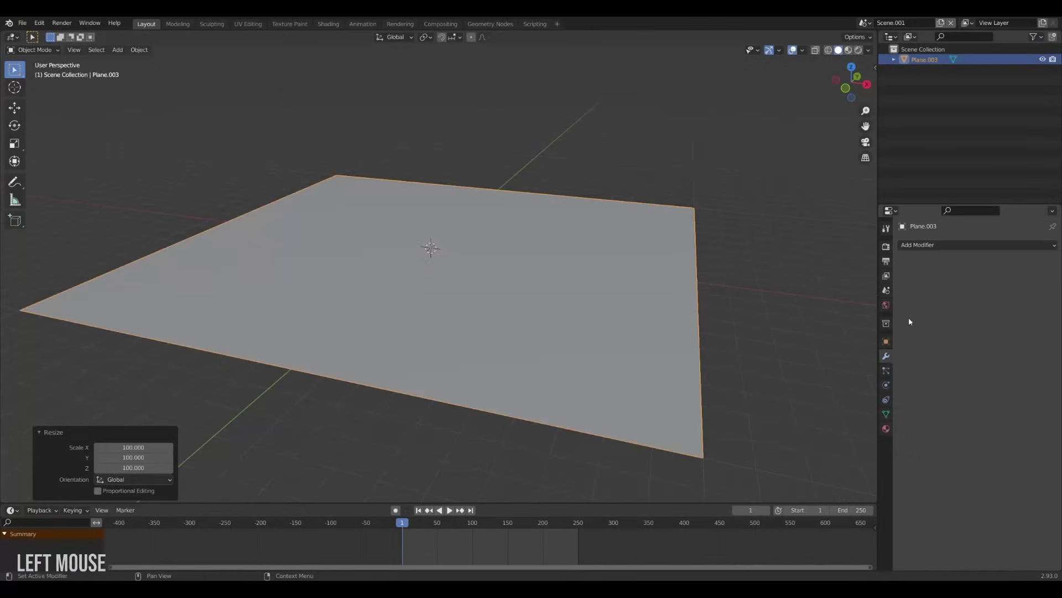
left_click(935, 244)
left_click(940, 307)
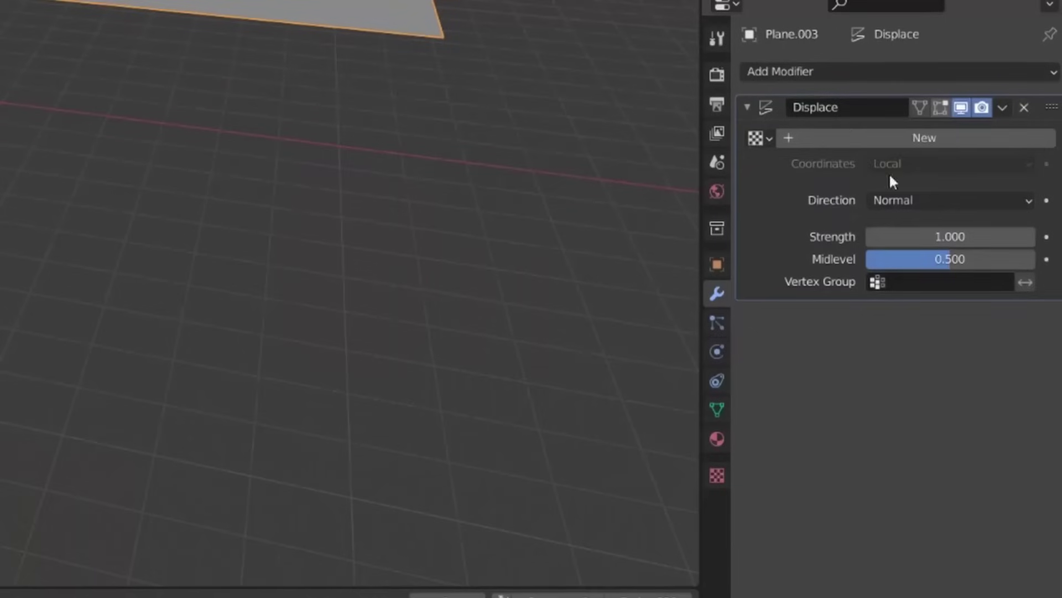
left_click(988, 281)
left_click(717, 475)
left_click(935, 131)
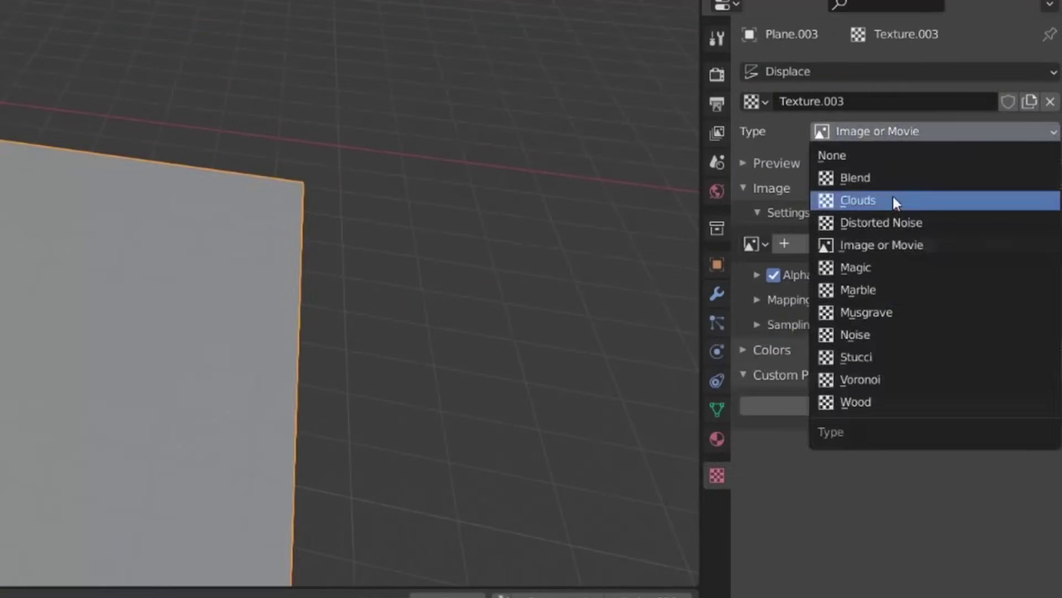
left_click(894, 204)
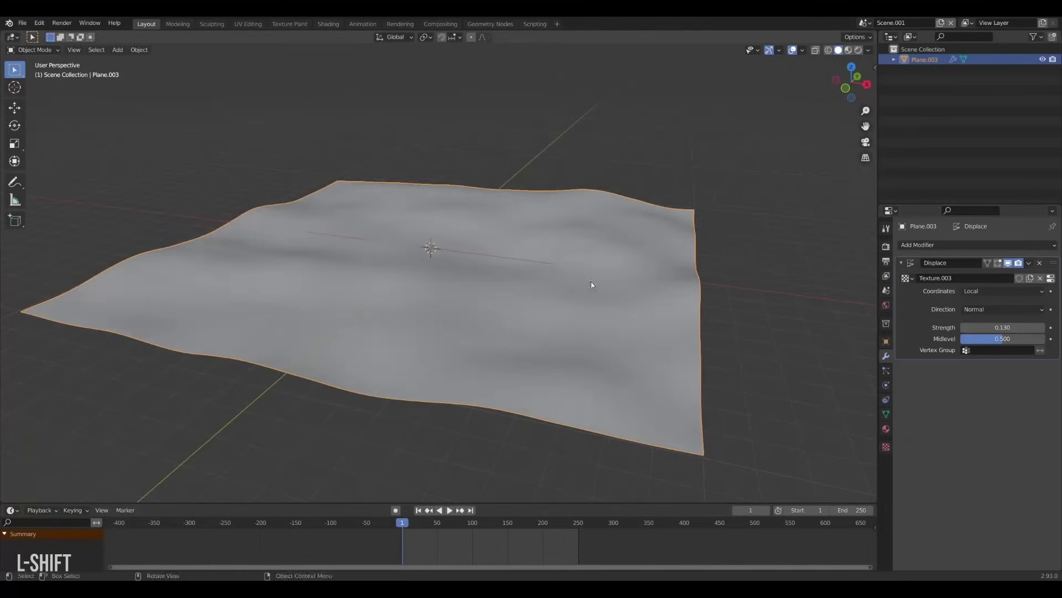
Lower the Displace modifier's strength to 0.070 for gentler dunes
scroll(563, 253, "up", 5)
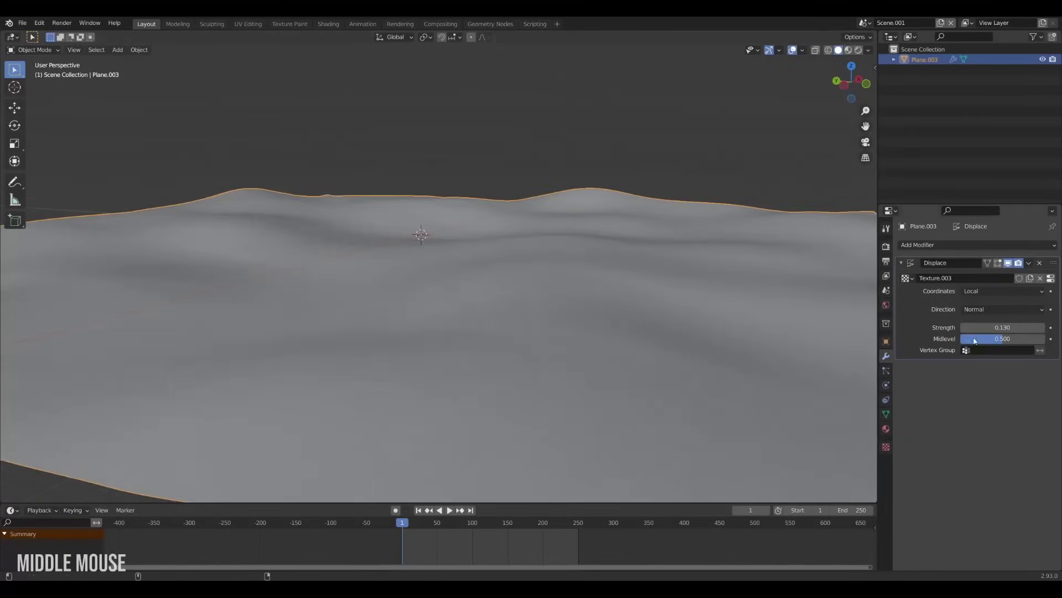
mouse_move(1003, 327)
left_mouse_down("shift")
mouse_move(974, 327)
mouse_move(994, 327)
left_mouse_up("shift")
scroll(454, 224, "down", 4)
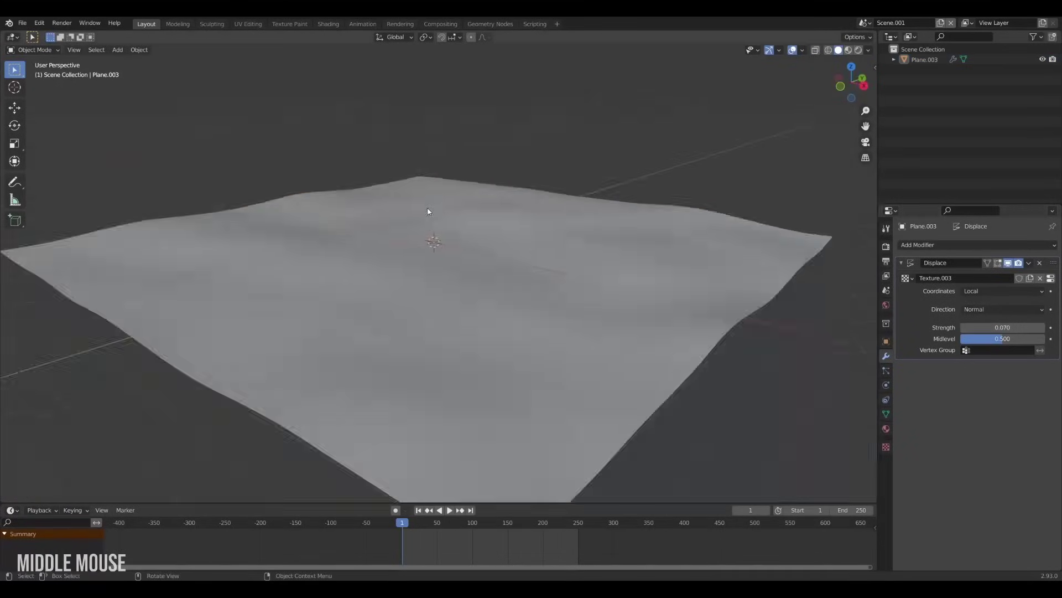
middle_click_drag(453, 224, 509, 252)
left_click(483, 195)
middle_click_drag(483, 195, 477, 224, "shift")
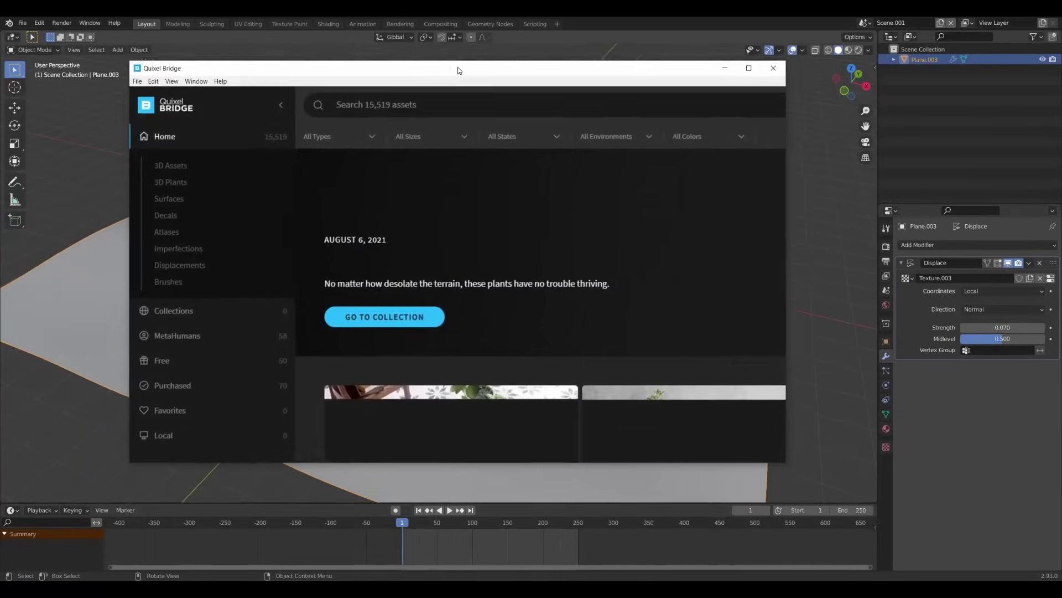
Switch to Quixel Bridge and browse from the 3D assets to the Sand category of the surfaces
mouse_move(463, 81)
left_mouse_down()
mouse_move(456, 63)
mouse_move(432, 77)
mouse_move(468, 81)
mouse_move(476, 70)
left_mouse_up()
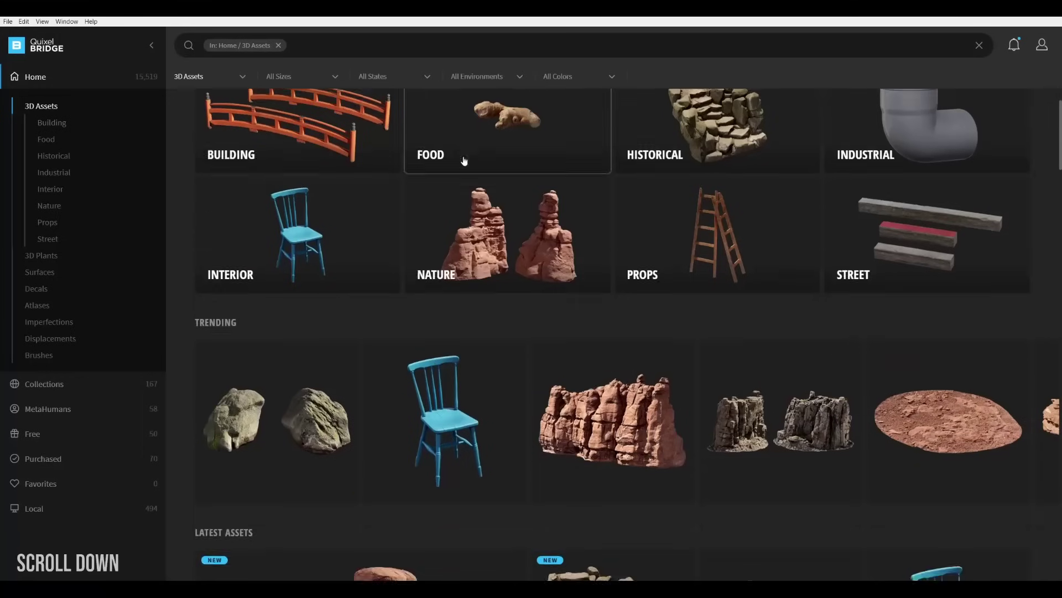
scroll(467, 163, "down", 15)
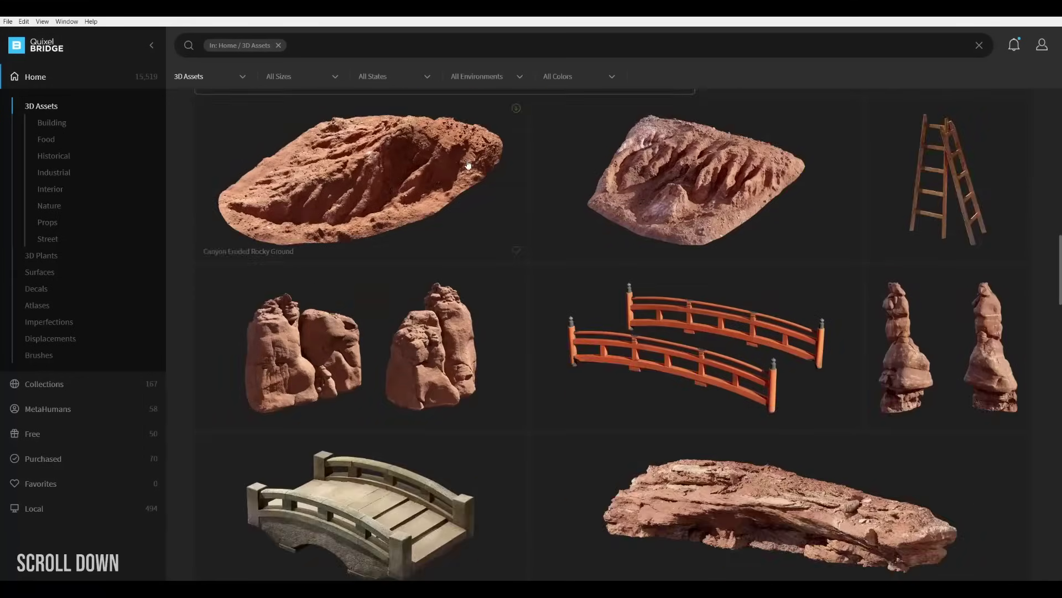
scroll(467, 166, "up", 5)
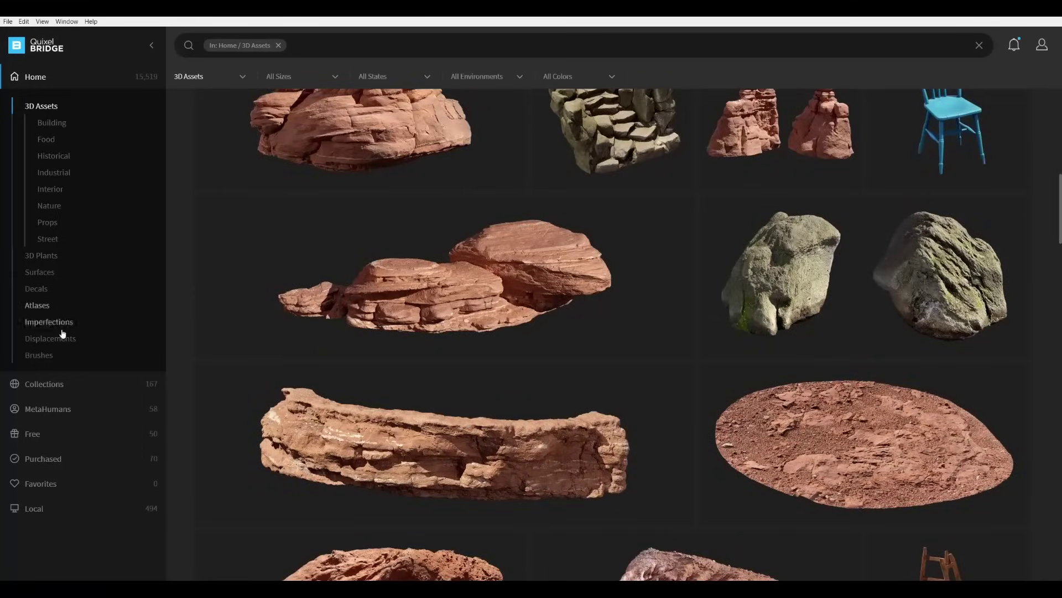
left_click(39, 272)
scroll(910, 216, "down", 6)
left_click(734, 308)
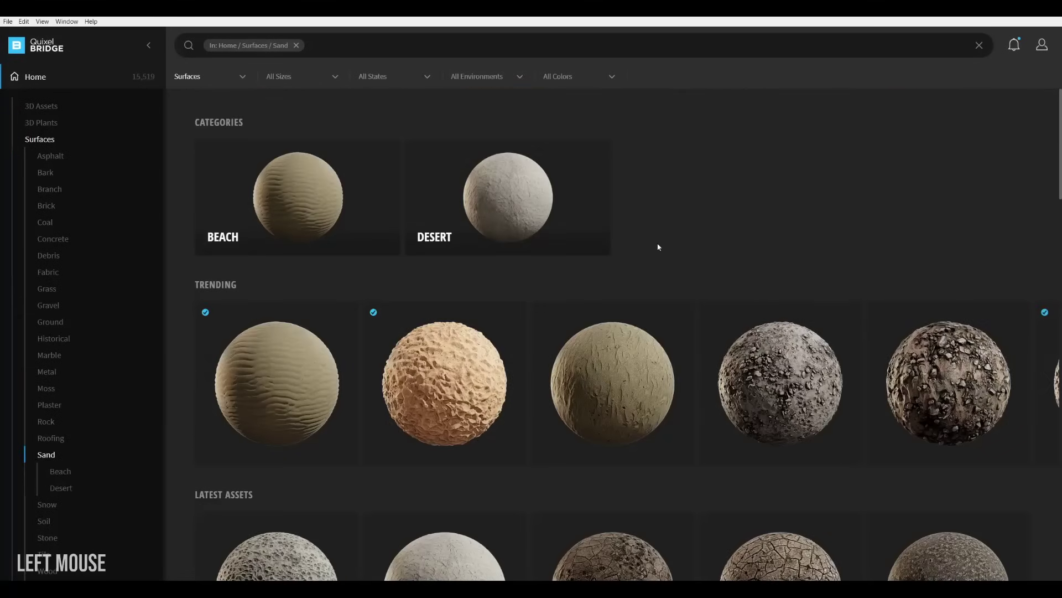
Choose the Rippled Sand surface and export it to Blender at 4K resolution
scroll(309, 345, "down", 5)
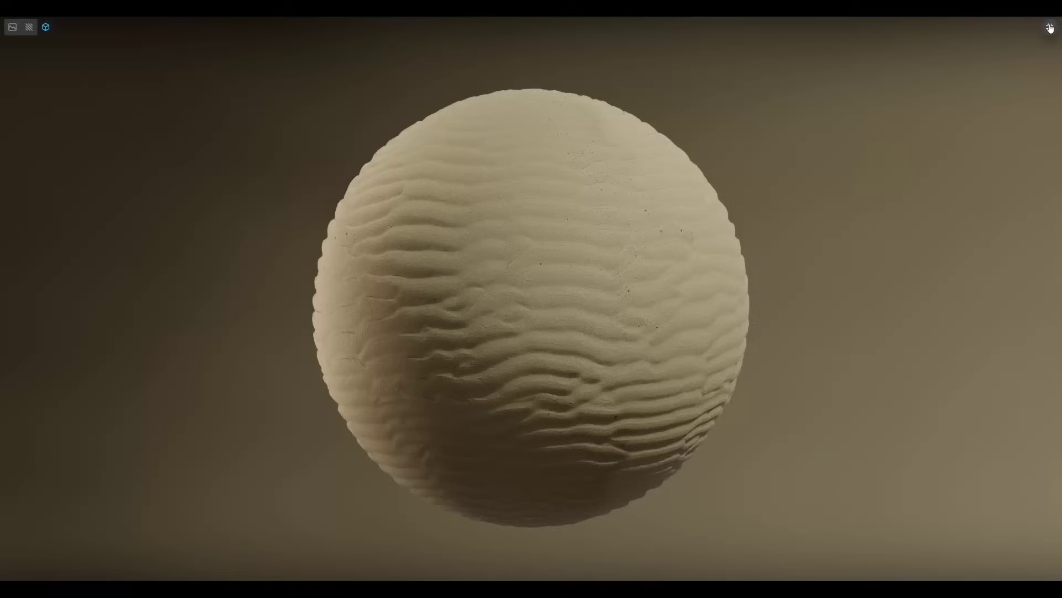
left_click_drag(664, 288, 387, 311)
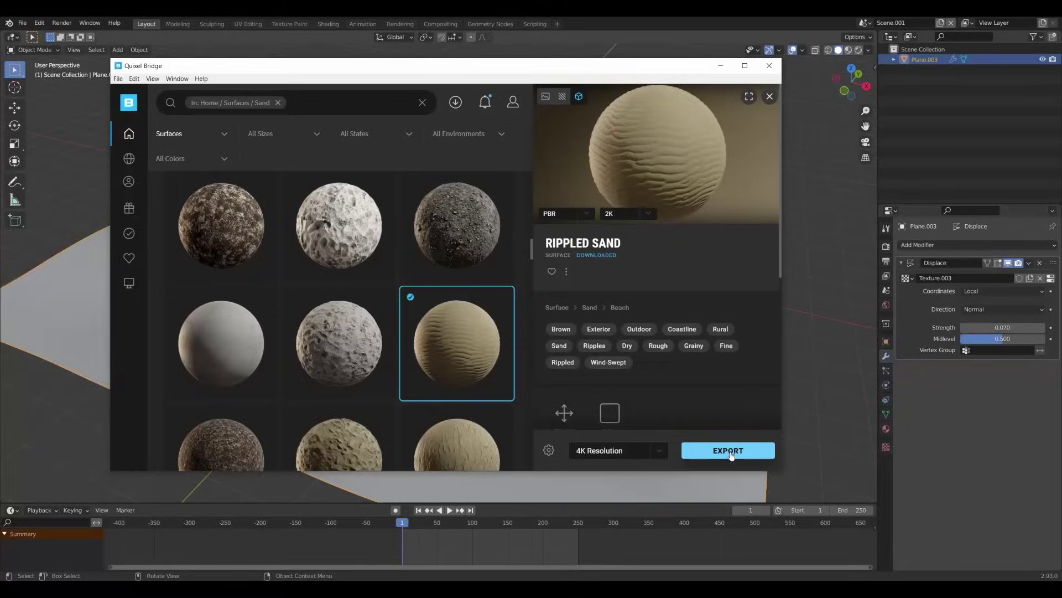
left_click(730, 452)
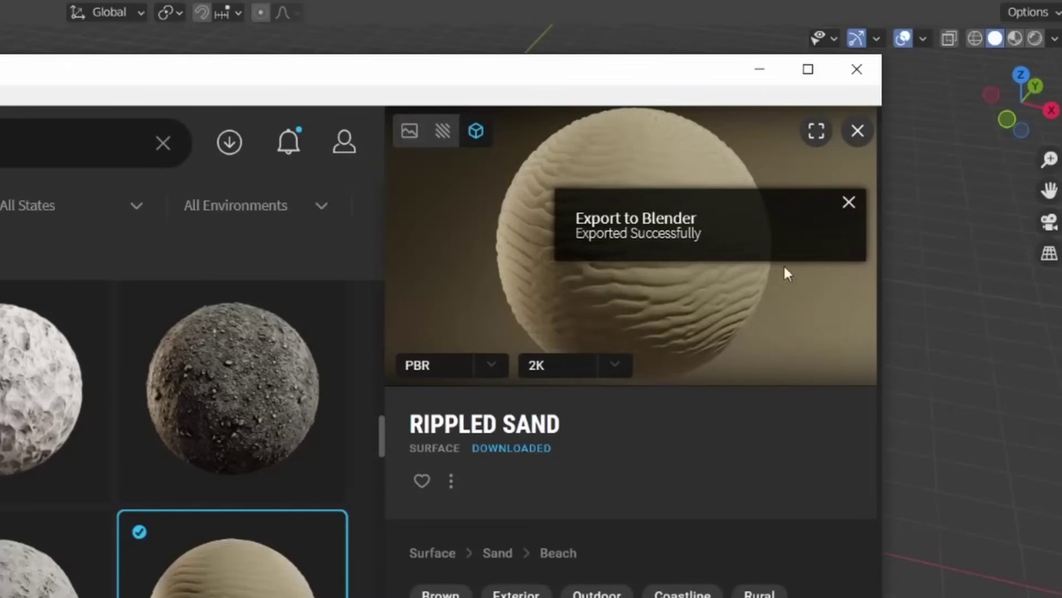
left_click(941, 314)
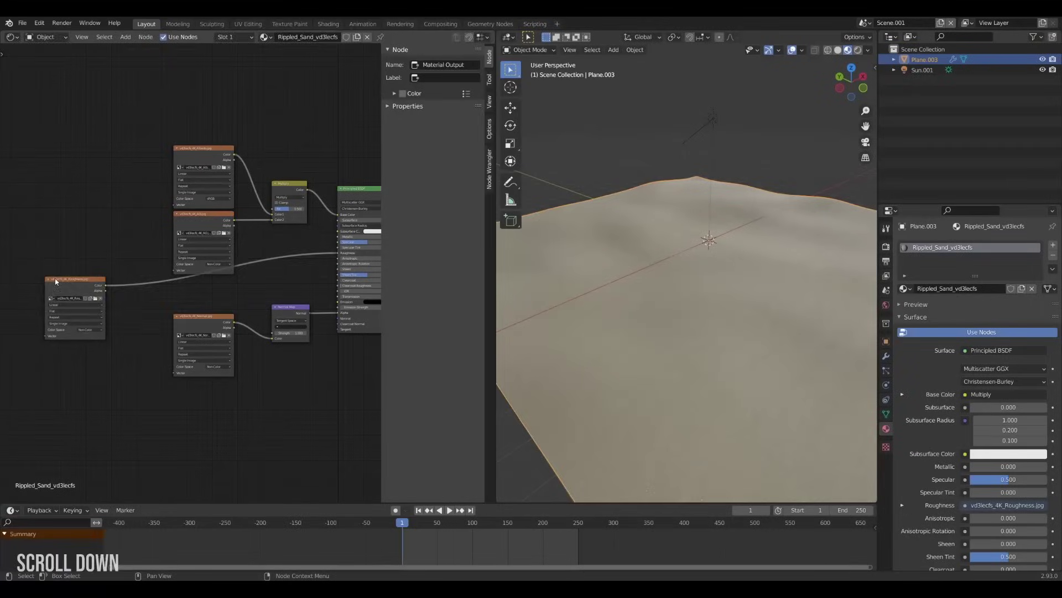
Move the Roughness texture node closer to the others and connect the Normal Map to the Principled BSDF's Normal input
left_click_drag(63, 281, 122, 285)
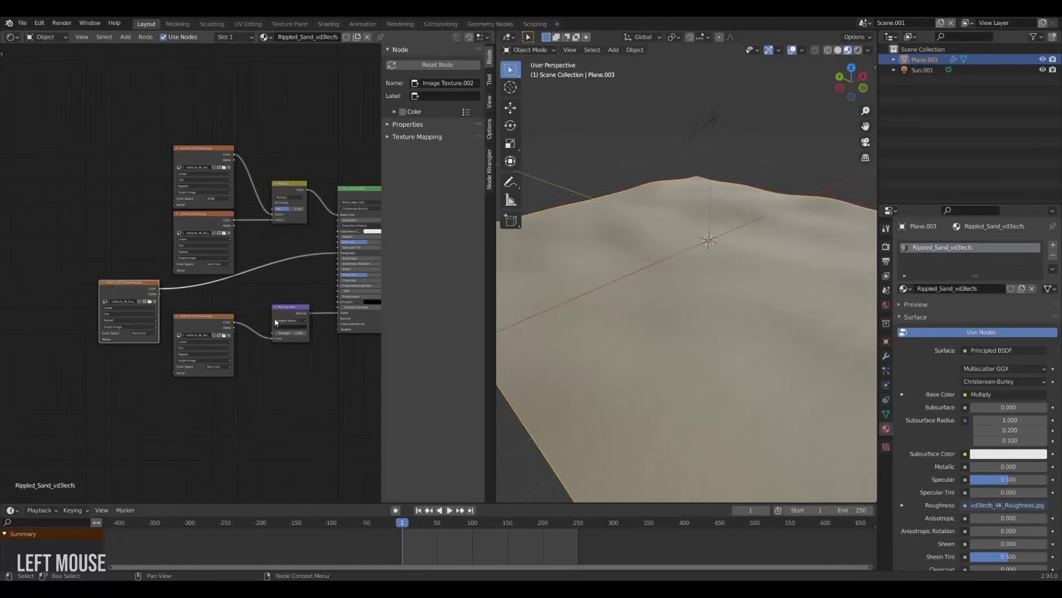
scroll(275, 316, "up", 1)
middle_click_drag(276, 316, 151, 301)
scroll(259, 361, "up", 2)
middle_click_drag(259, 360, 196, 307)
scroll(197, 307, "up", 1)
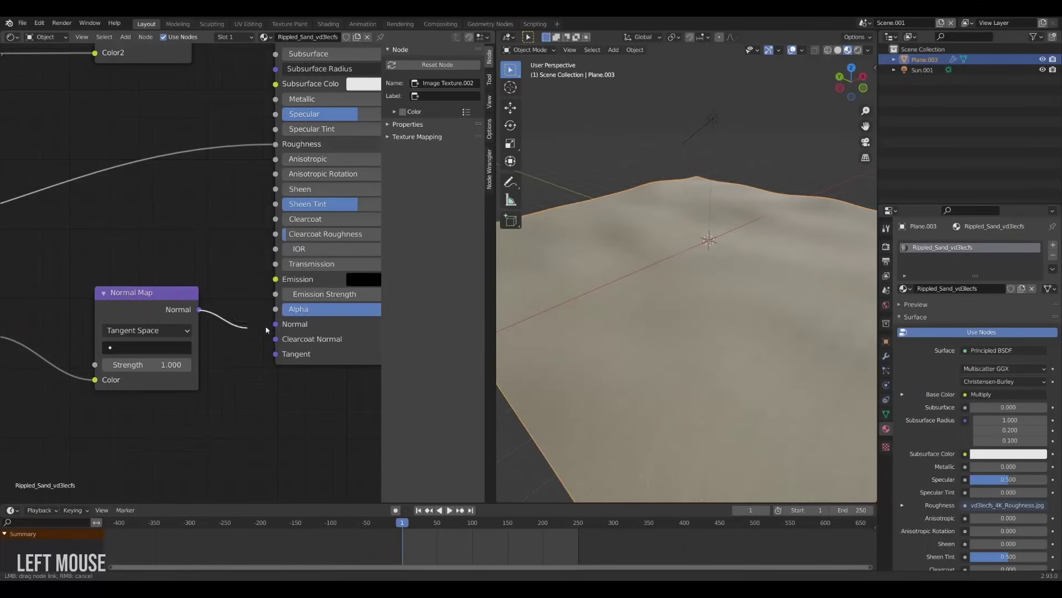
left_click_drag(277, 329, 276, 324)
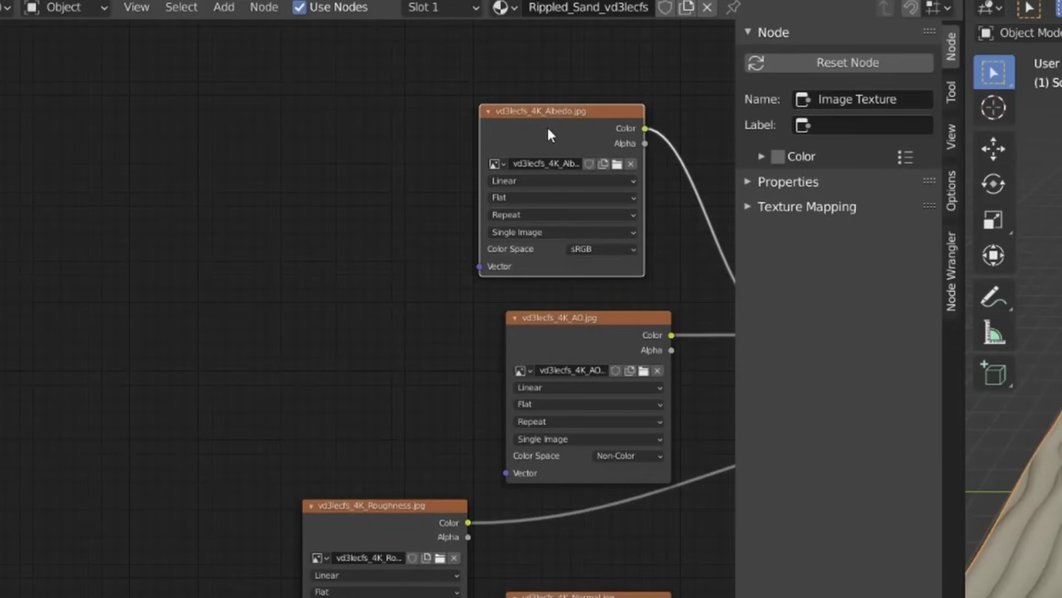
Add Texture Coordinate and Mapping nodes to the Albedo texture and move them clear of the image textures
key("ctrl+t")
middle_click_drag(209, 201, 320, 227)
left_click_drag(227, 94, 475, 361)
key("g")
left_click(211, 406)
scroll(517, 441, "down", 2)
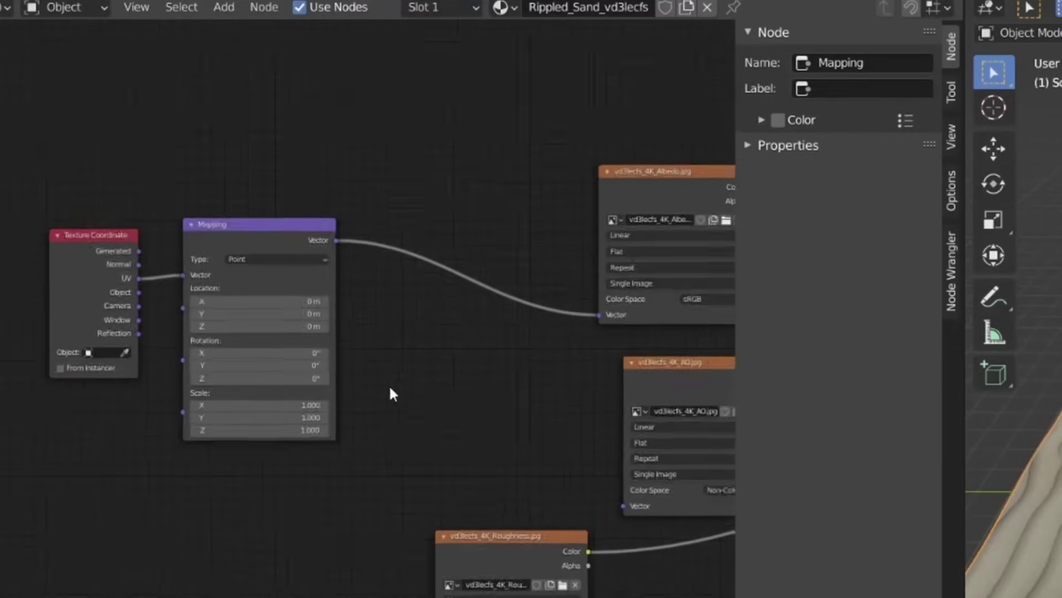
Feed the Mapping vector to all the sand textures and set its X, Y and Z scale to 10
left_click_drag(466, 470, 222, 332)
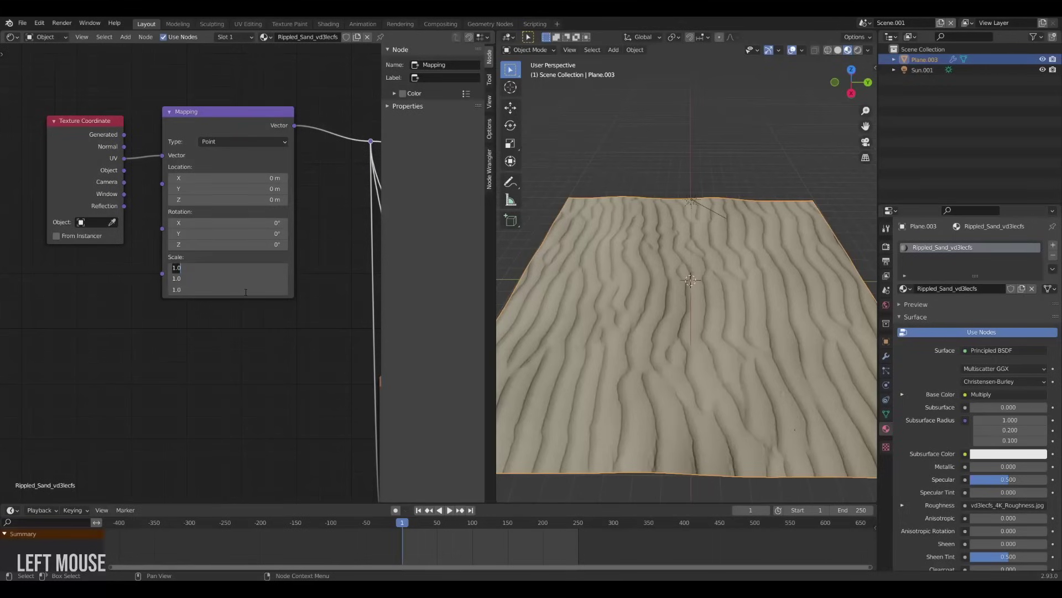
type("10")
key("Return")
scroll(723, 314, "up", 6)
middle_click_drag(517, 289, 478, 294)
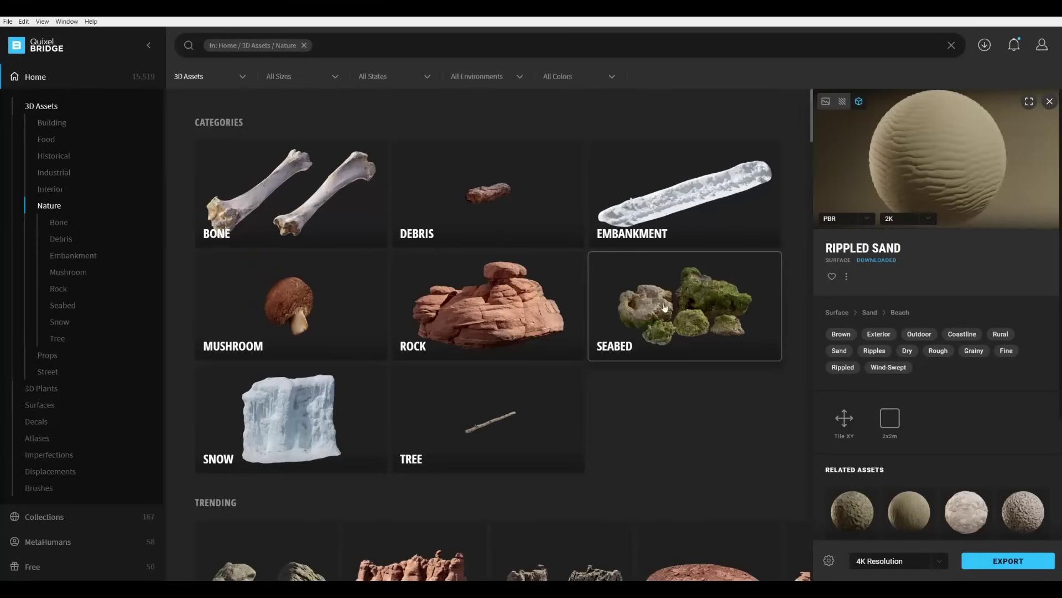
Open the Seabed category of the nature 3D assets in Quixel Bridge
left_click(685, 299)
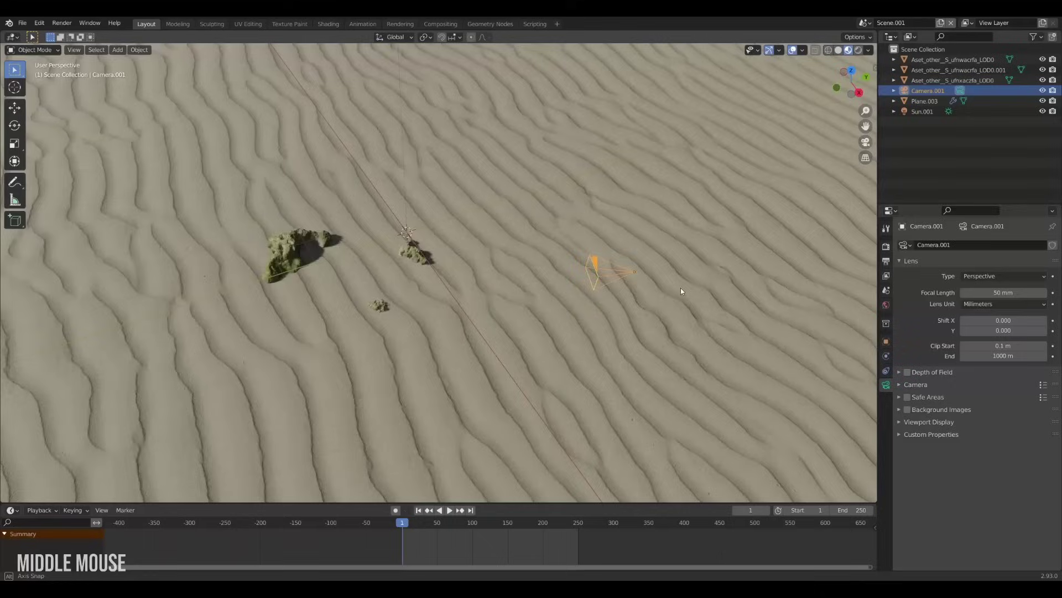
Rotate, scale and reposition copies of the imported seabed rocks on the sand to suit the camera view
middle_click_drag(681, 288, 586, 319)
left_click(586, 319)
key("r")
key("s")
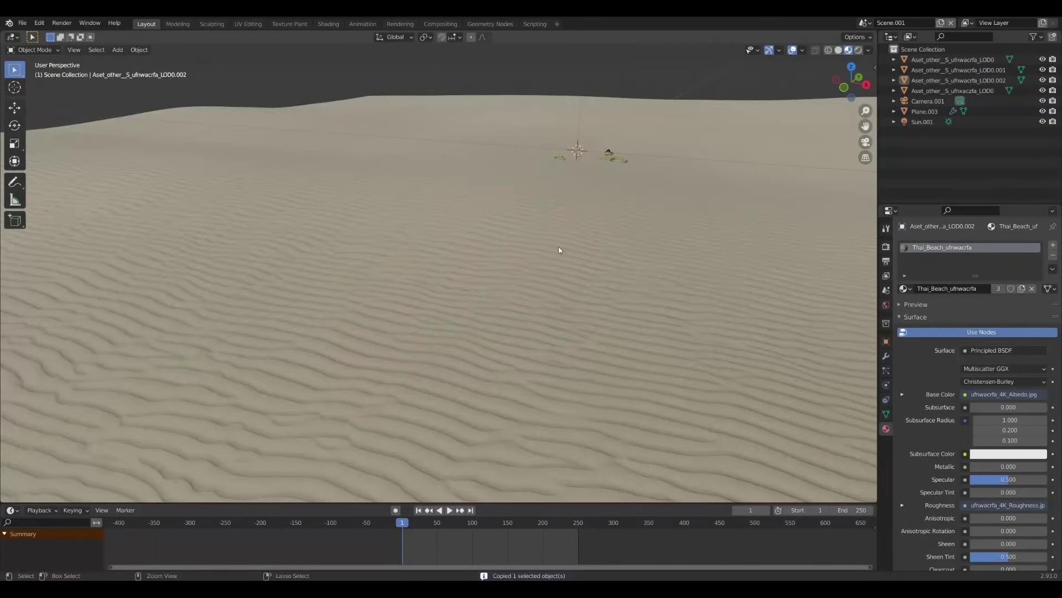
key("alt+g")
middle_click_drag(556, 253, 609, 268, "shift")
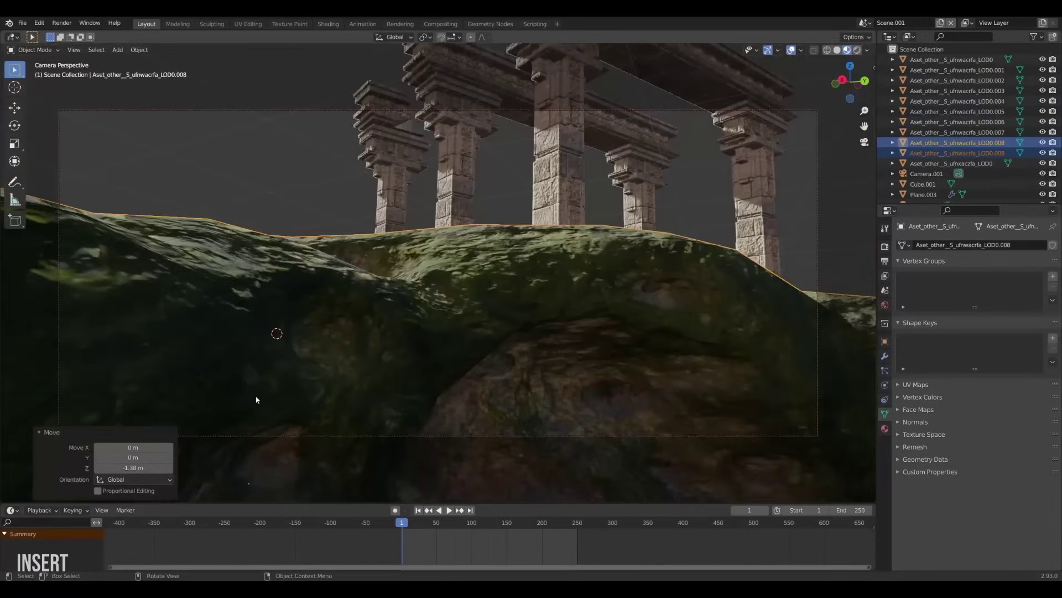
key("Escape")
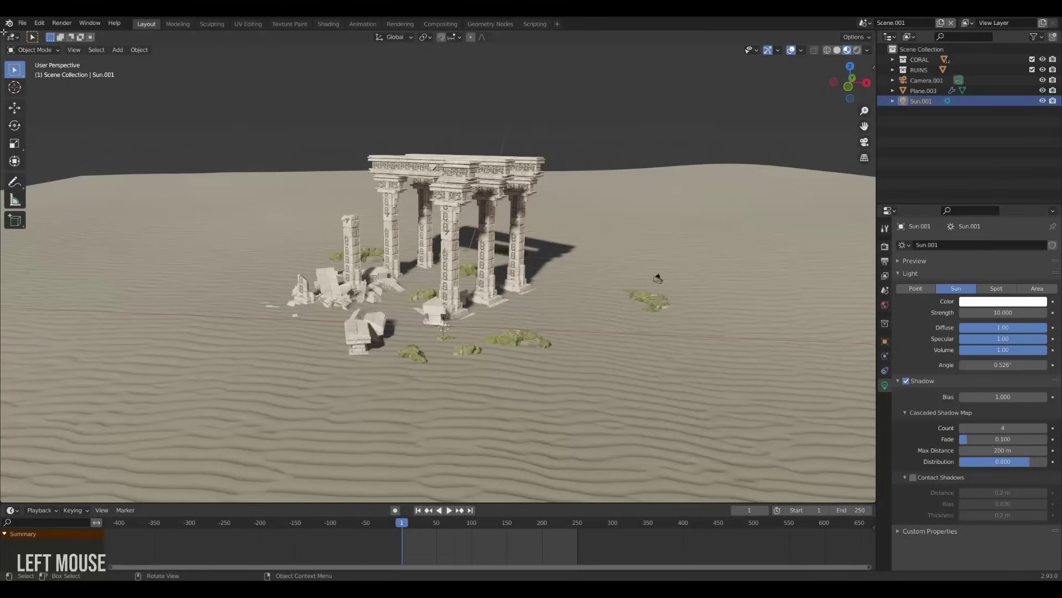
Split the viewport and turn the new area into a Shader Editor set to the World shader type
left_click_drag(4, 32, 460, 110)
left_click(12, 36)
left_click(44, 121)
left_click(47, 37)
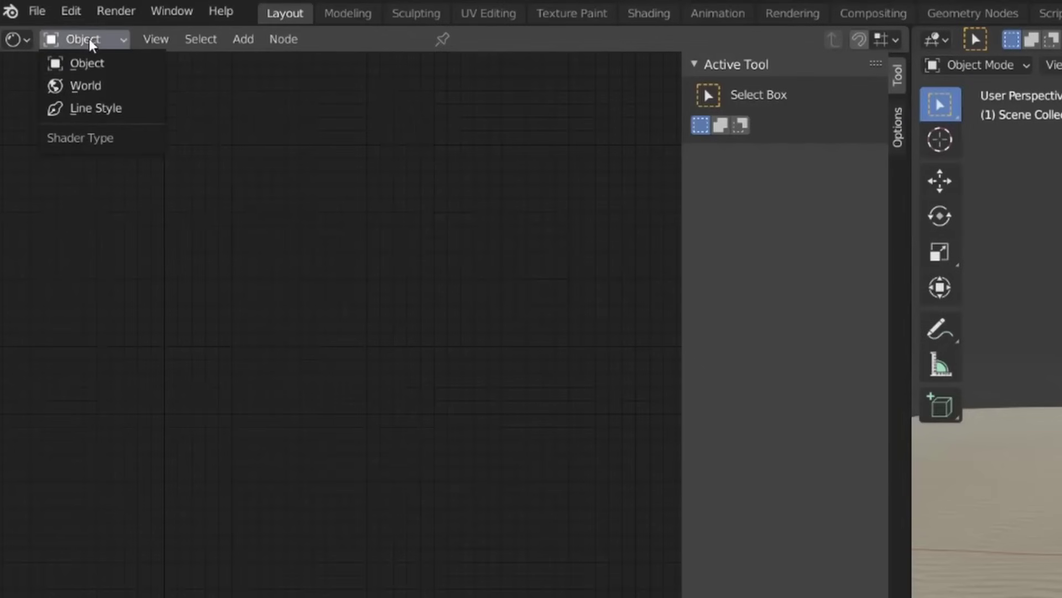
left_click(49, 60)
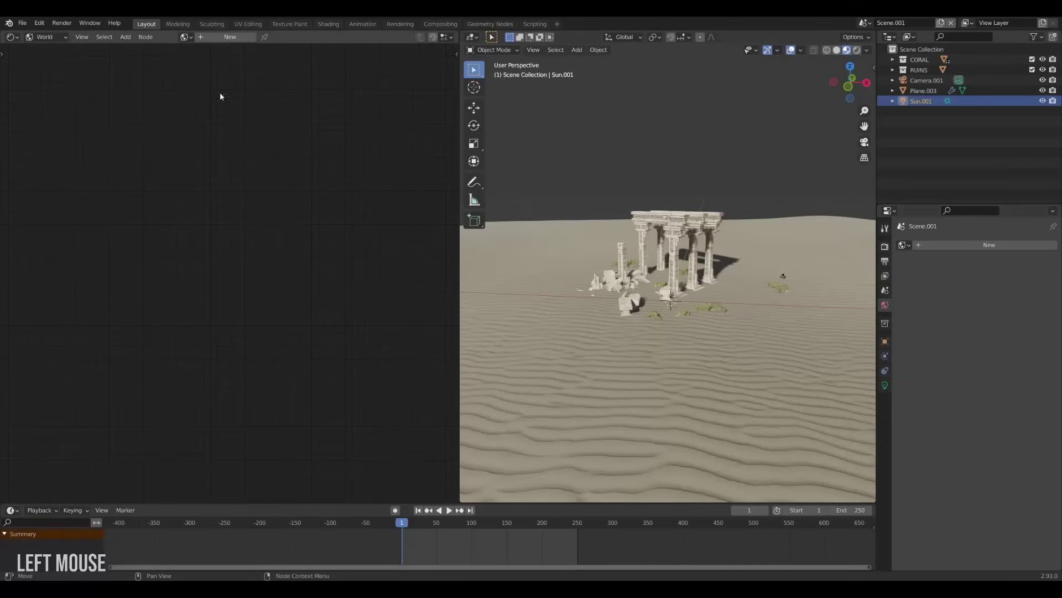
Create a new world and connect a Principled Volume with a density of 0.1 to the World Output's volume
left_click(230, 37)
middle_click_drag(213, 252, 225, 237)
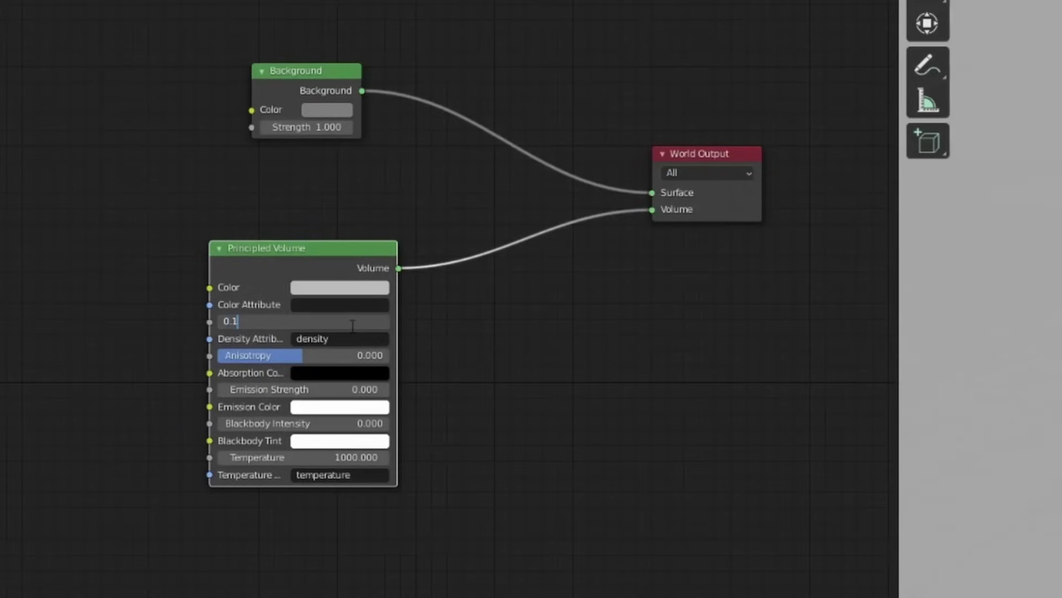
key("Return")
Tint the Principled Volume's colour teal and the world background's colour blue
scroll(394, 286, "up", 2)
left_click(369, 270)
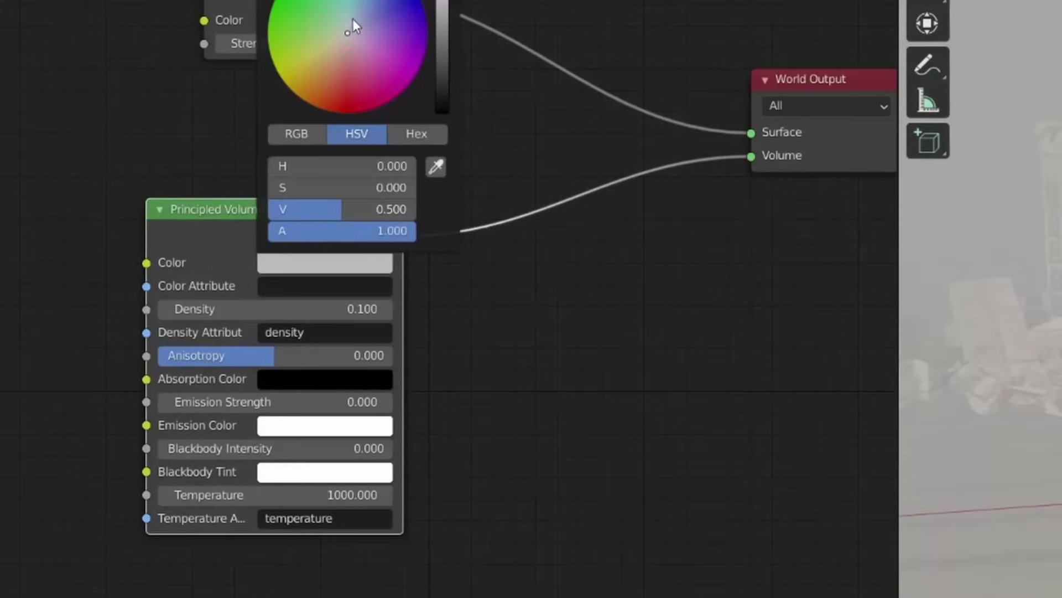
left_click_drag(352, 18, 356, 10)
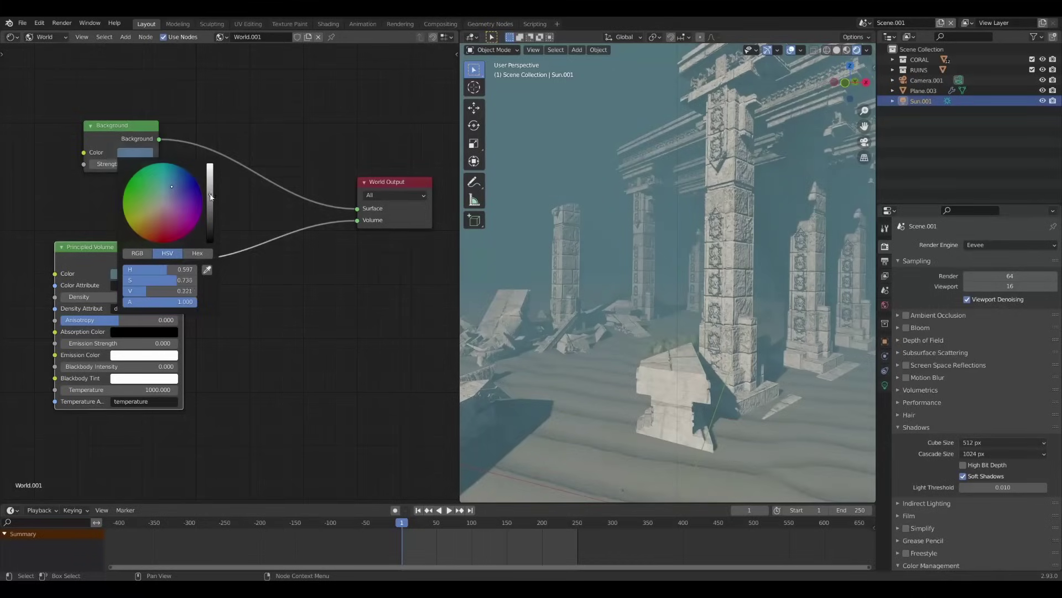
left_click_drag(211, 196, 209, 199)
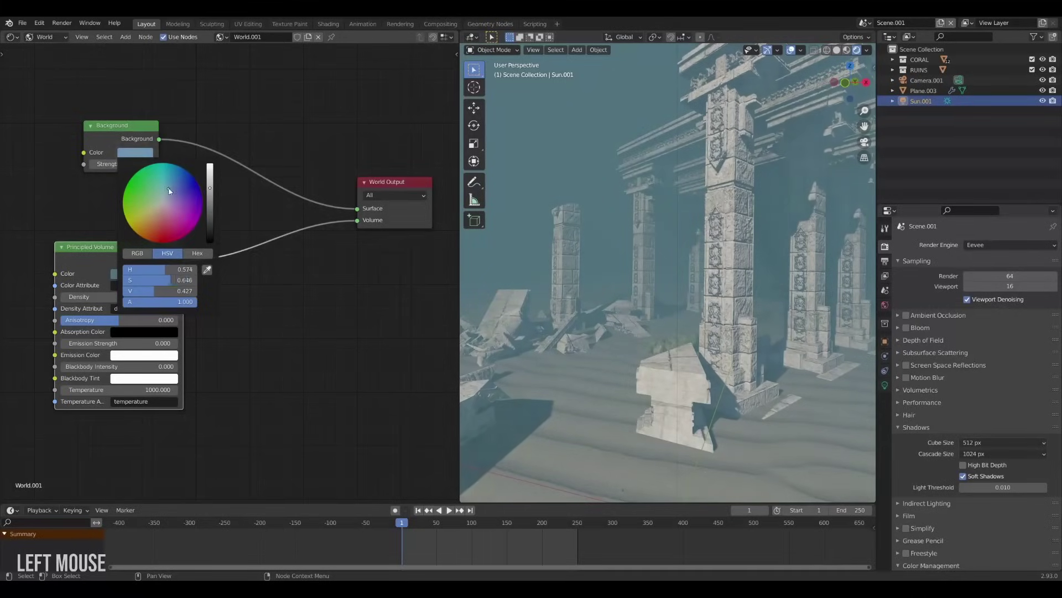
scroll(283, 318, "down", 2)
scroll(664, 299, "down", 3)
middle_click_drag(664, 298, 717, 286)
scroll(731, 311, "down", 3)
scroll(725, 274, "up", 3)
Add a Volume Absorption node to the world node tree beside the Principled Volume
key("shift+a")
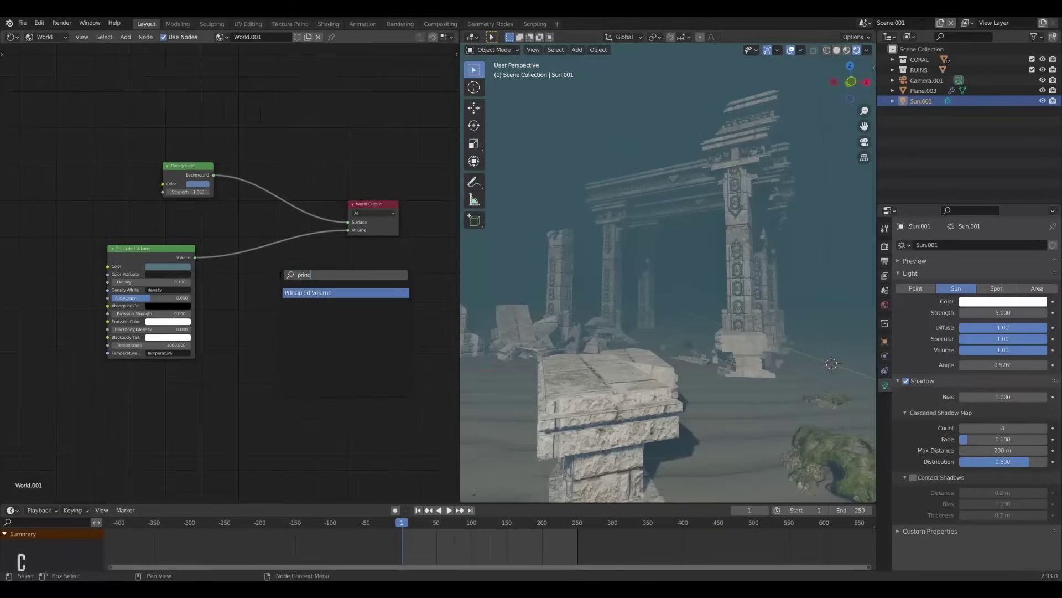
type("absorption")
key("Return")
left_click(237, 328)
Add a Mix Shader that combines the Principled Volume and Volume Absorption and feeds the World Output's volume
scroll(308, 286, "up", 2)
key("shift+a")
type("mix")
key("Return")
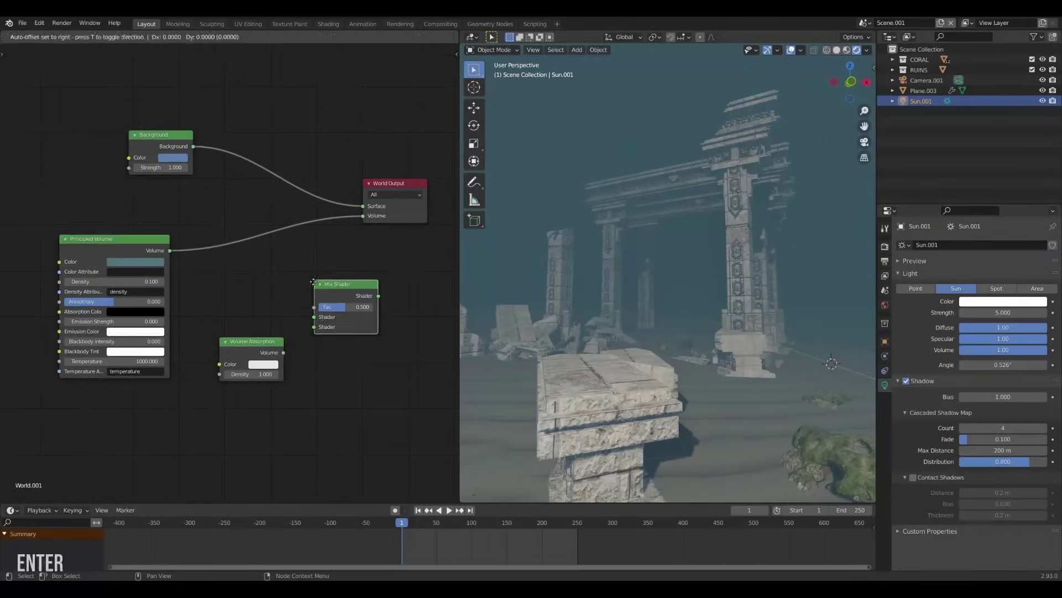
left_click(358, 270)
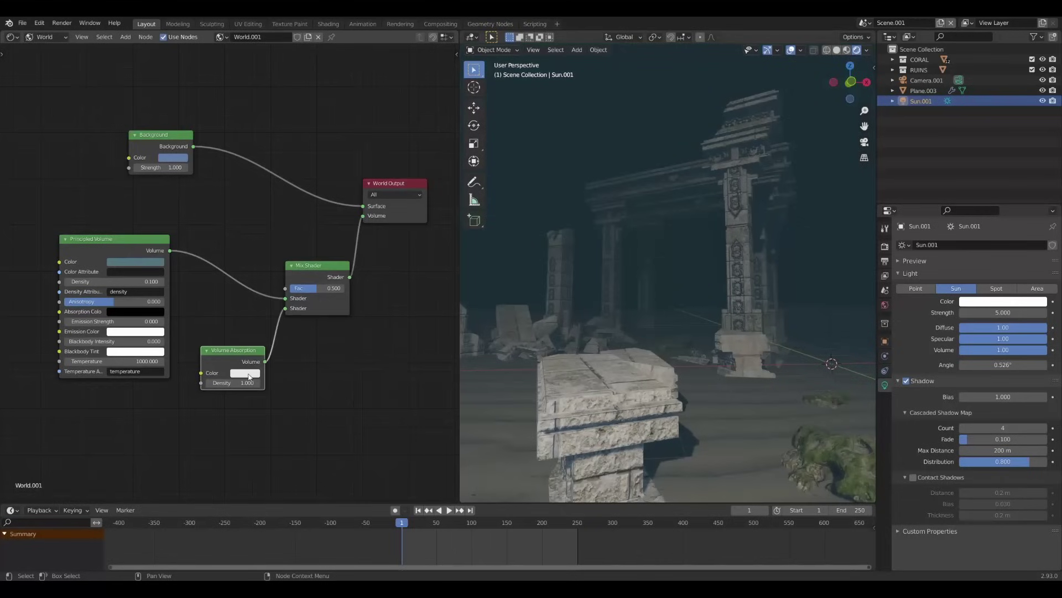
Tint the Volume Absorption colour light turquoise and set the Mix Shader factor to 0.6
left_click(245, 372)
left_click(268, 254)
left_click_drag(268, 254, 266, 258)
middle_click_drag(620, 332, 680, 332)
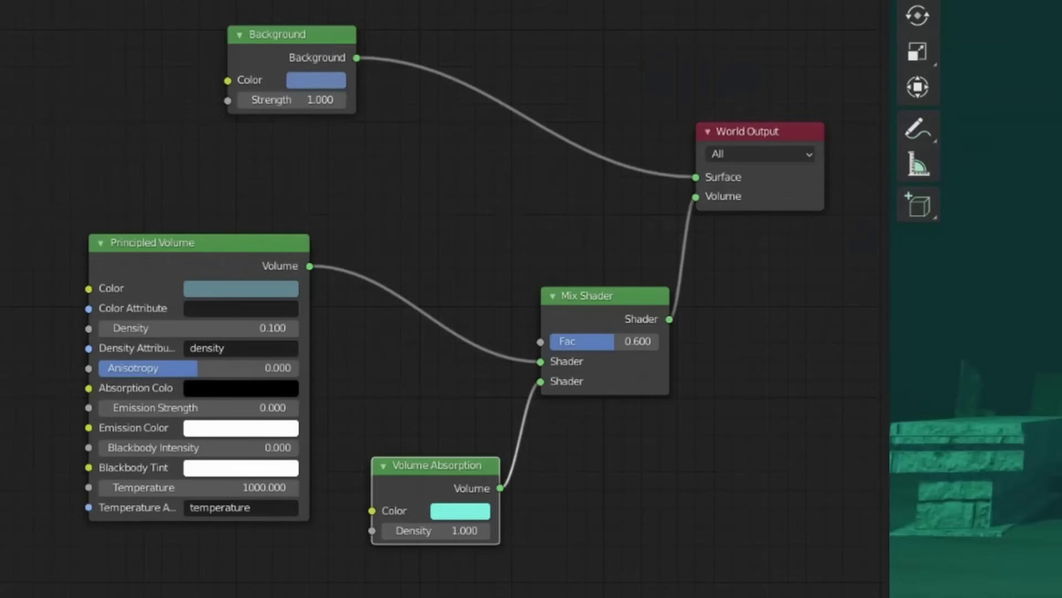
middle_click_drag(1061, 437, 1061, 458, "shift")
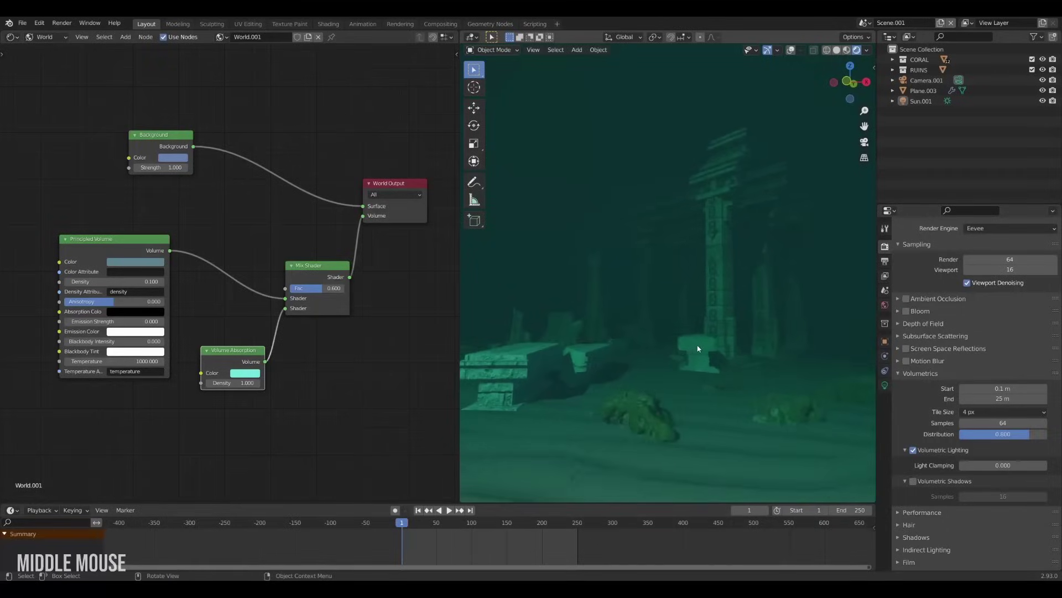
middle_click_drag(699, 349, 681, 346, "shift")
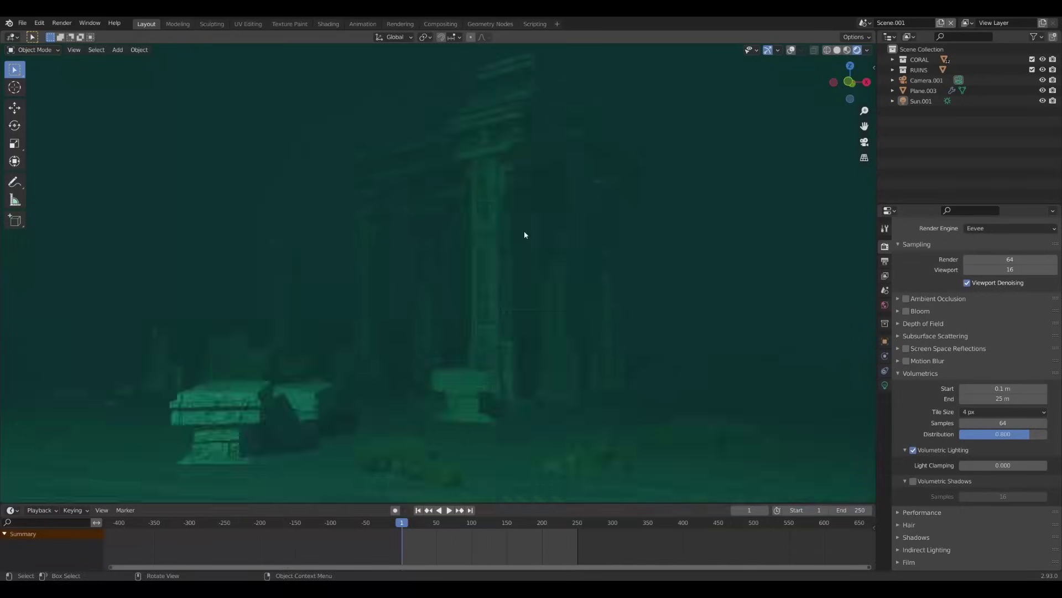
middle_click_drag(524, 232, 506, 278)
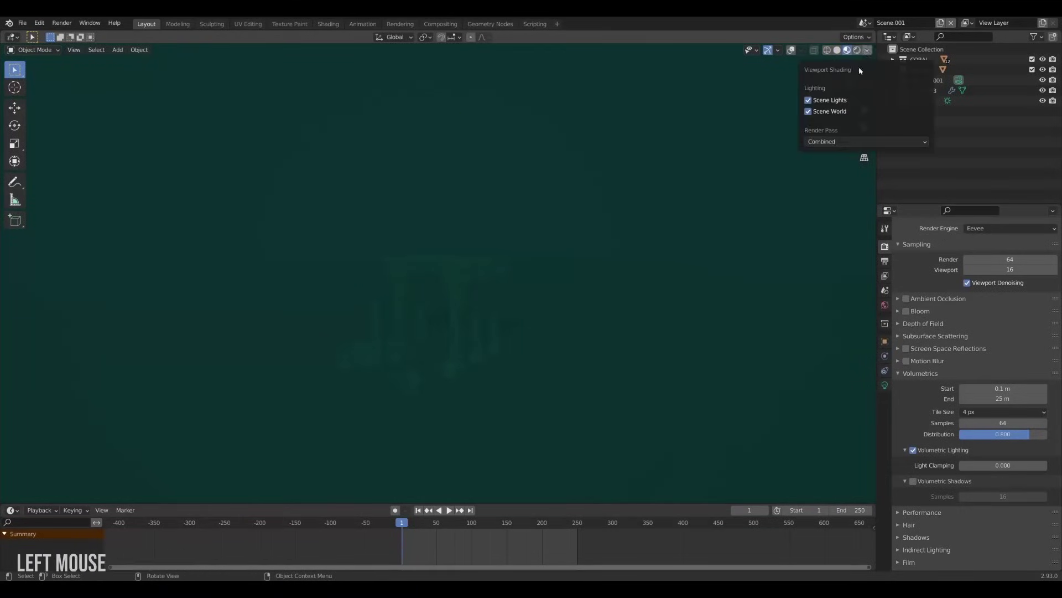
Place a plane about 16 m above the seabed and scale it up to shade the area around the ruins
scroll(489, 282, "down", 3)
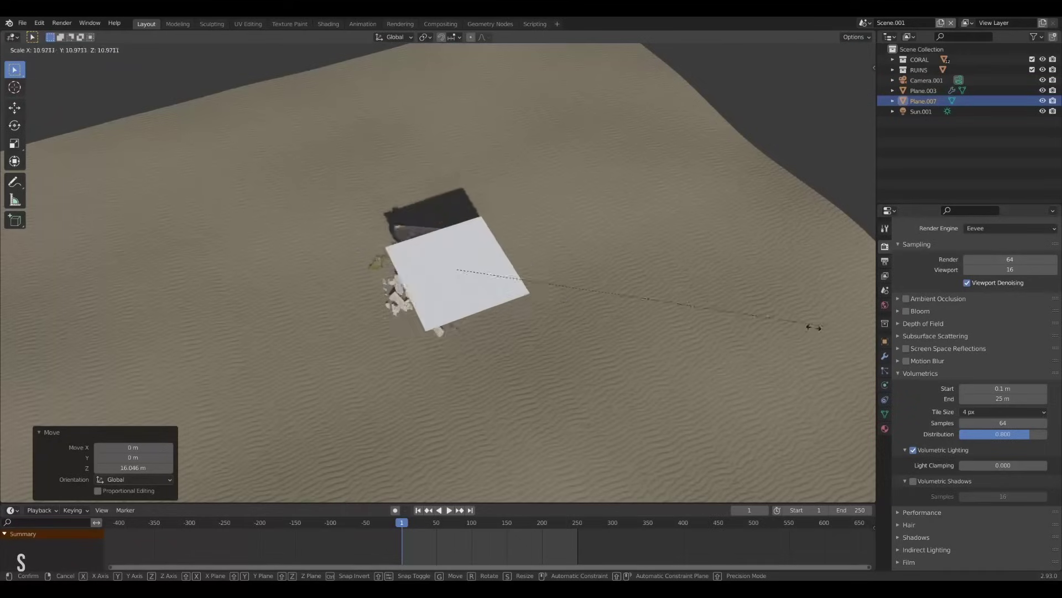
left_click(647, 334)
key("s")
left_click(540, 318)
middle_click_drag(540, 318, 456, 308)
key("g")
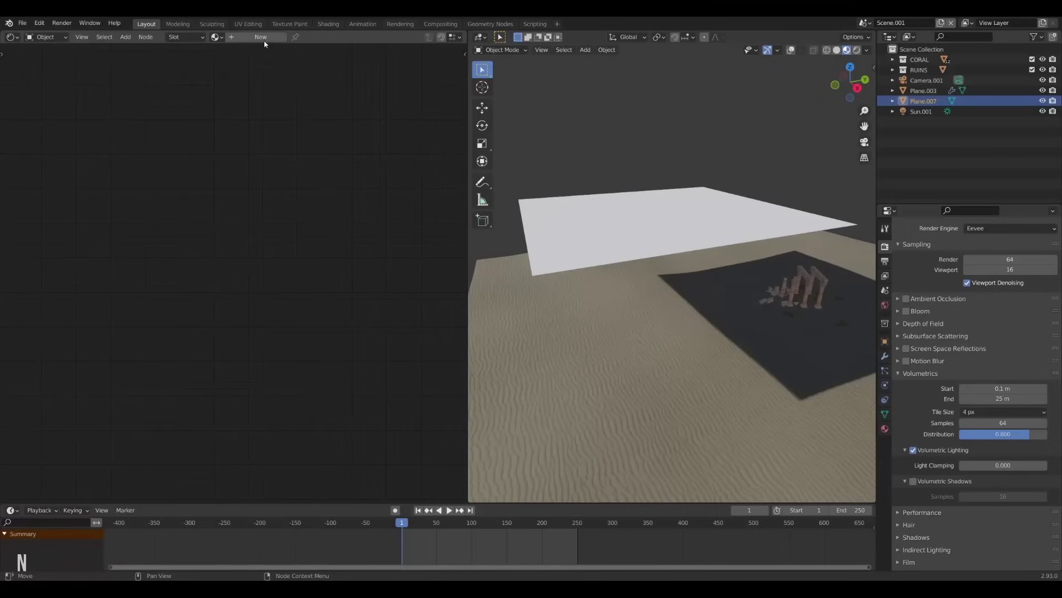
Create a material named Caustics on the plane and drive its alpha with a Noise Texture through a ColorRamp
left_click(265, 37)
key("shift+a")
type("noi")
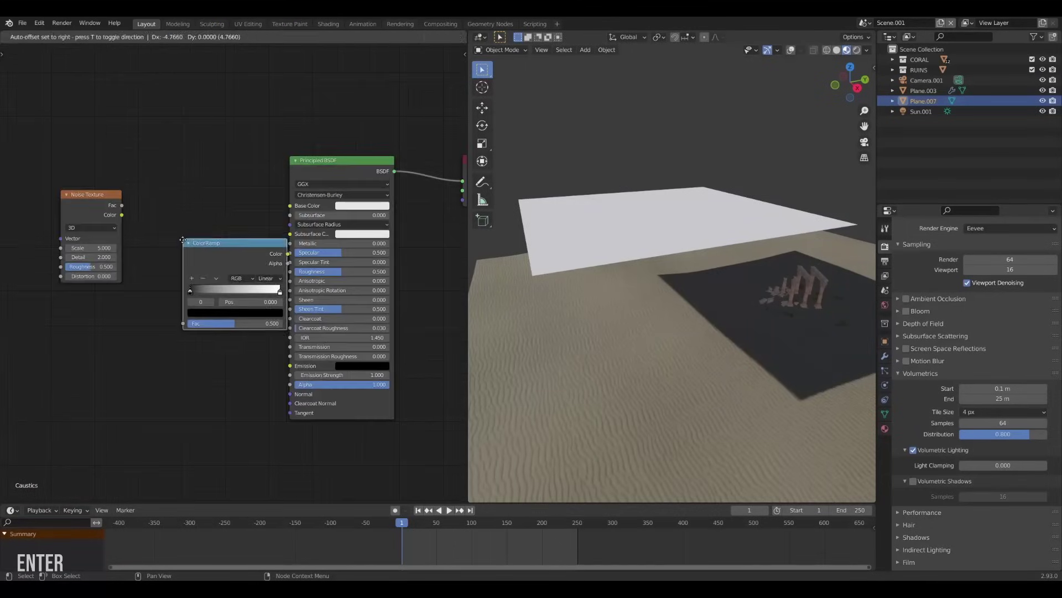
left_click(138, 203)
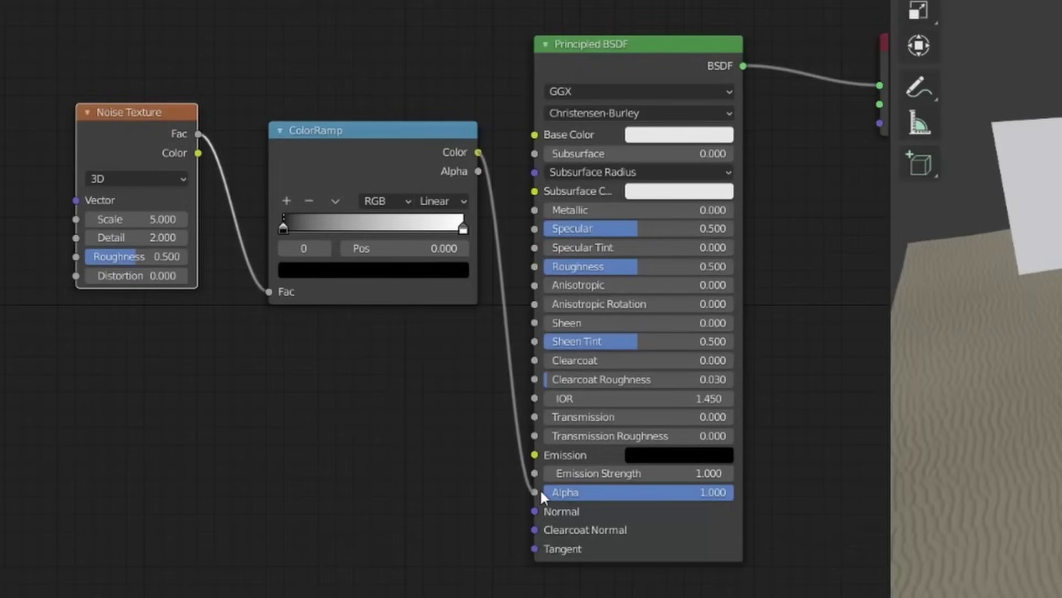
left_click_drag(540, 493, 534, 492)
left_click_drag(371, 131, 361, 150)
Set the Caustics material's blend mode to Alpha Blend and its shadow mode to Alpha Hashed
scroll(974, 387, "down", 5)
left_click(985, 446)
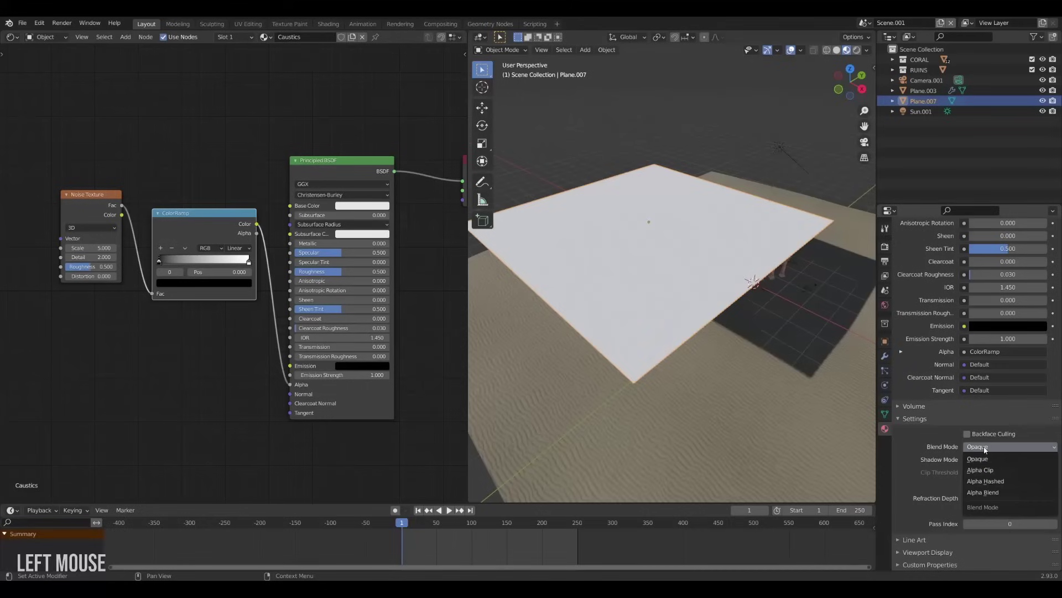
left_click(994, 494)
middle_click_drag(712, 286, 870, 389)
left_click(994, 459)
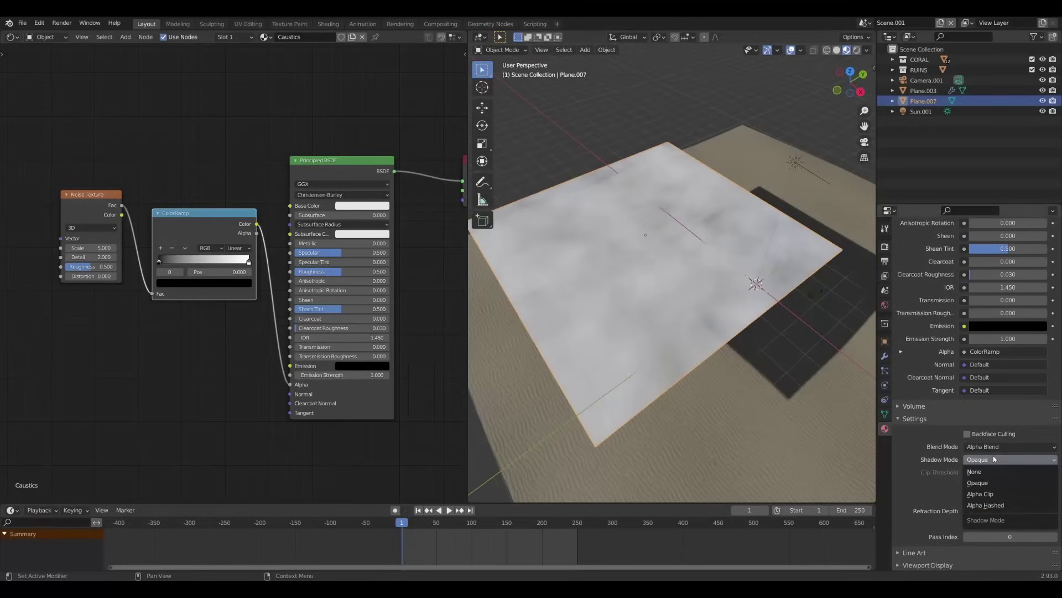
left_click(996, 504)
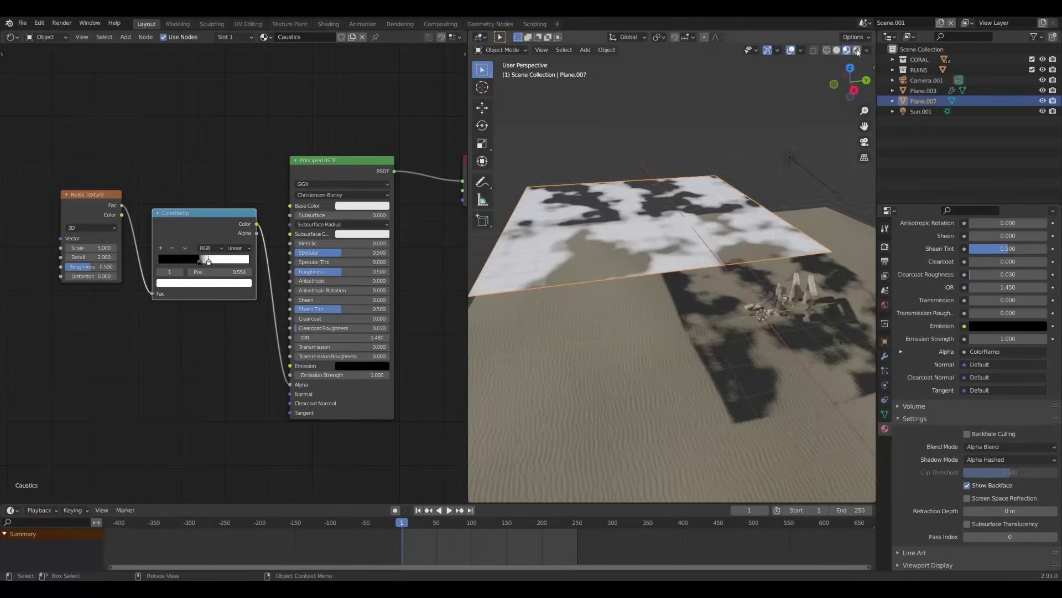
Rotate the sun light freely in the camera view to redirect the light patches across the seabed
middle_click_drag(695, 225, 696, 164)
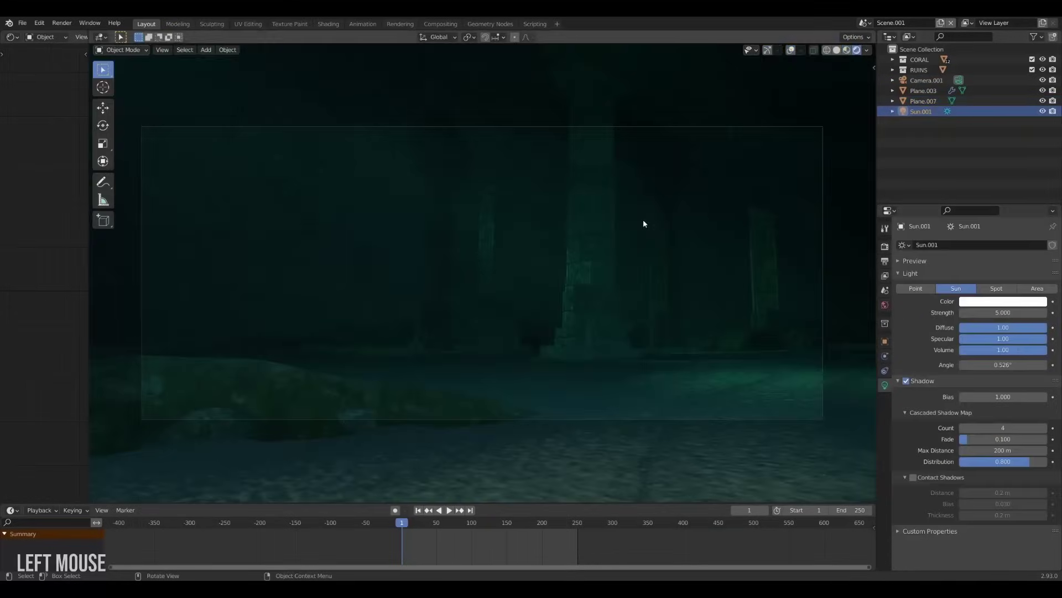
key("r")
key("r")
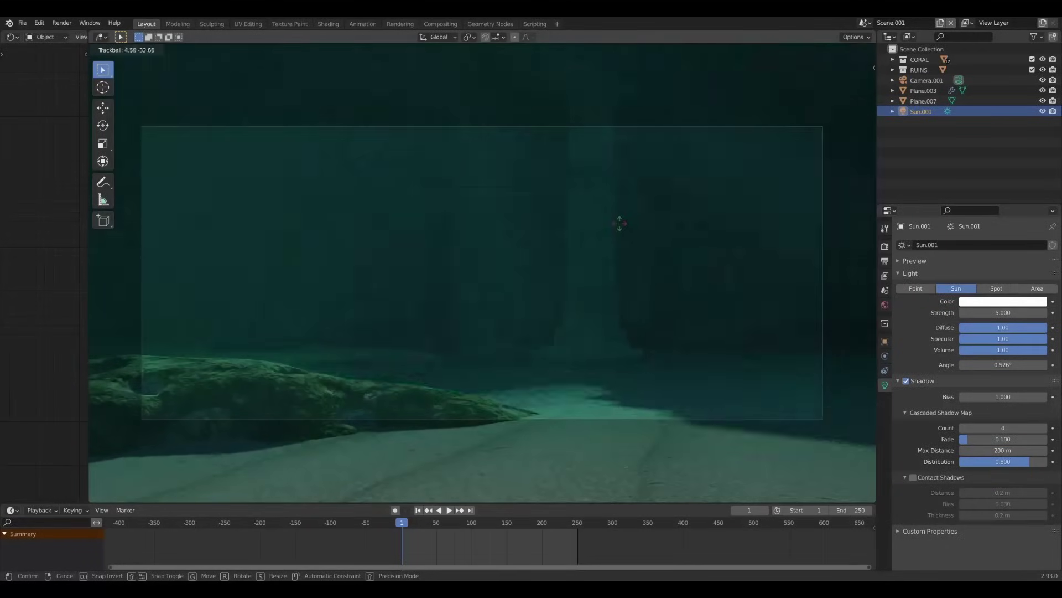
mouse_move(621, 218)
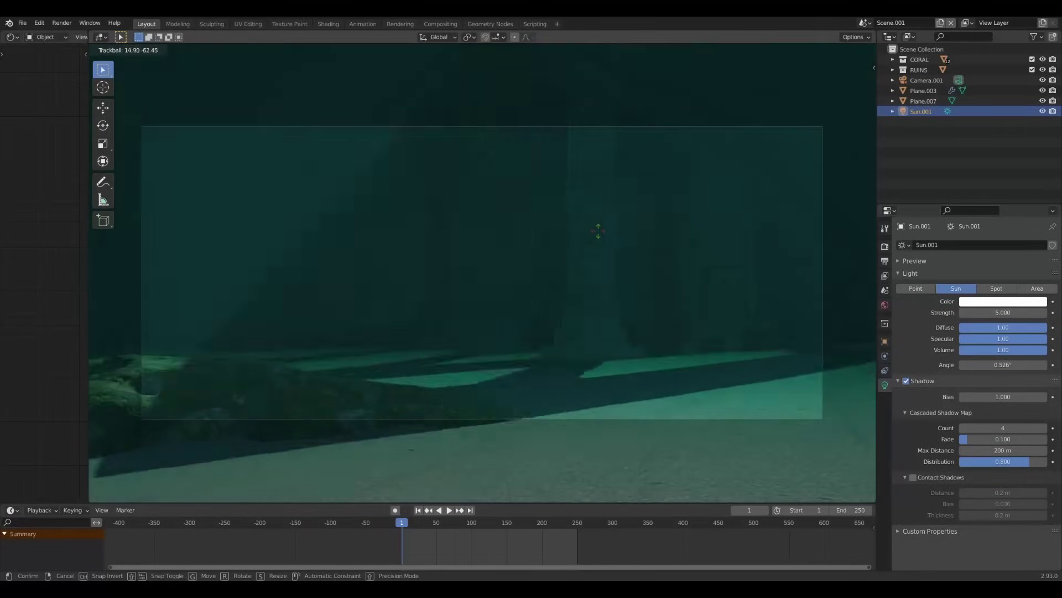
mouse_move(624, 237)
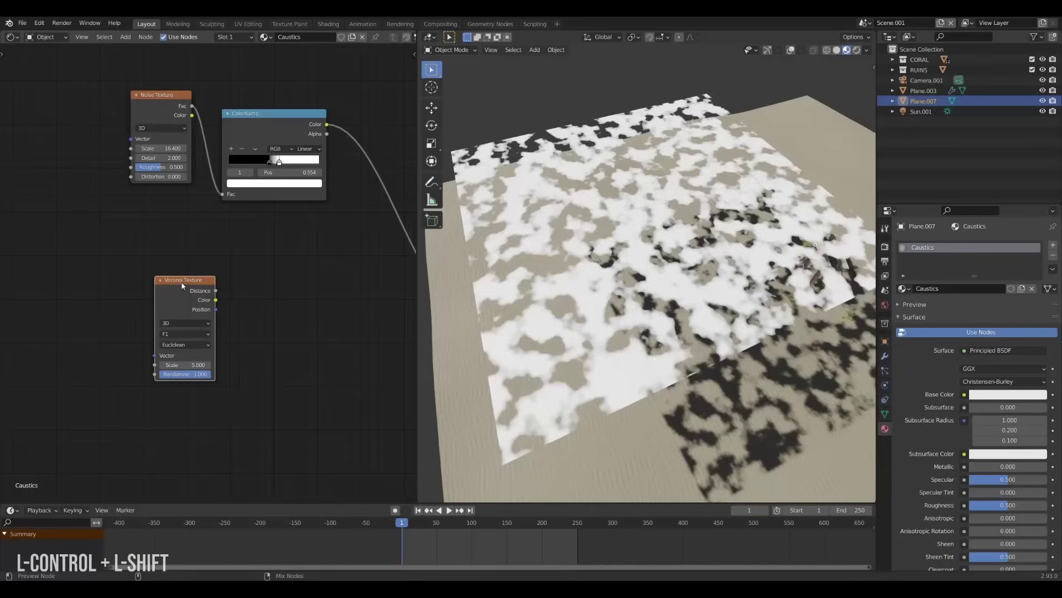
Preview a noise-distorted Voronoi Texture using Distance to Edge and set its scale to 19.4
left_click(183, 286, "ctrl+shift")
middle_click_drag(620, 244, 655, 223)
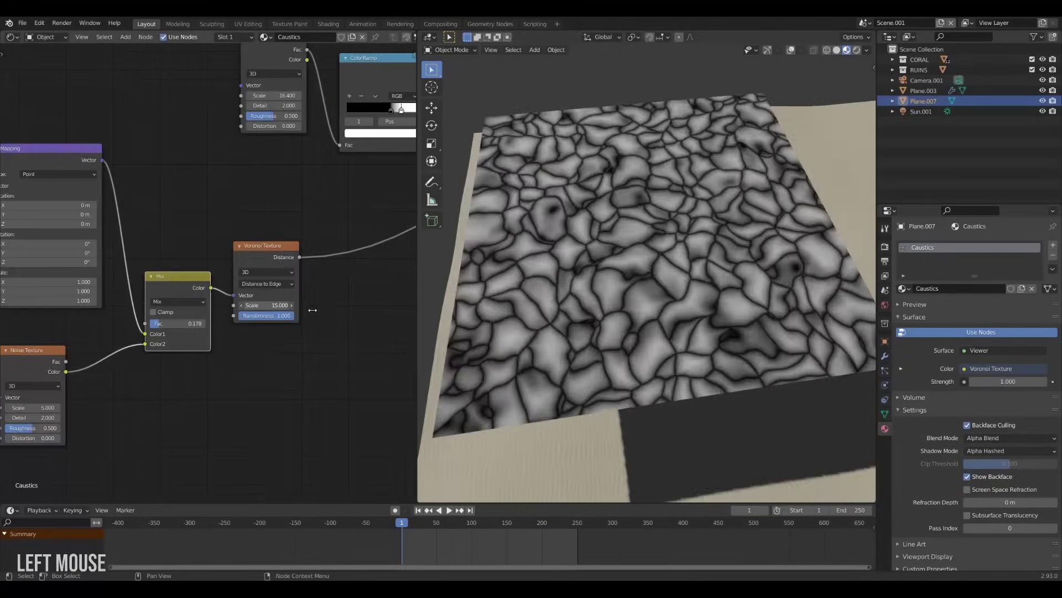
left_click_drag(313, 304, 322, 312)
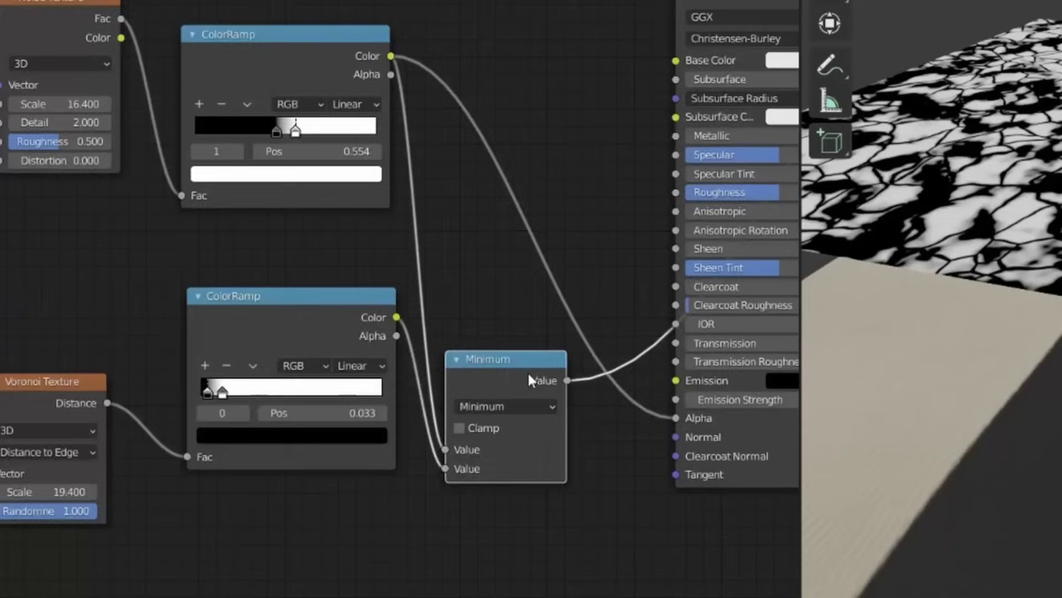
Connect the Minimum node combining both ColorRamps to the Principled BSDF's alpha, and rotate the sun to re-aim the caustics
scroll(379, 446, "down", 3)
scroll(429, 280, "up", 3)
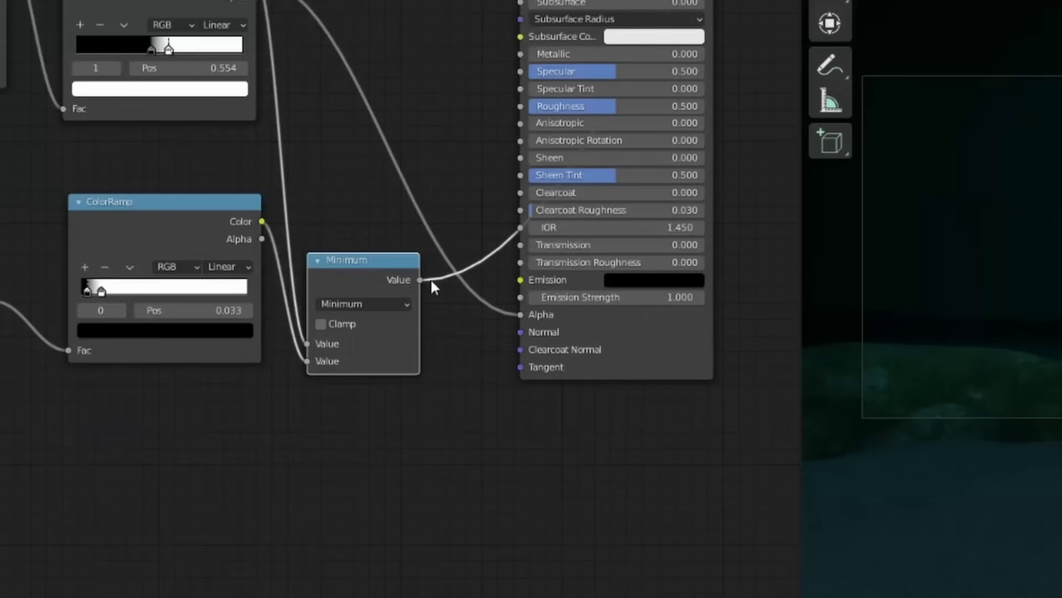
left_click_drag(428, 280, 517, 313)
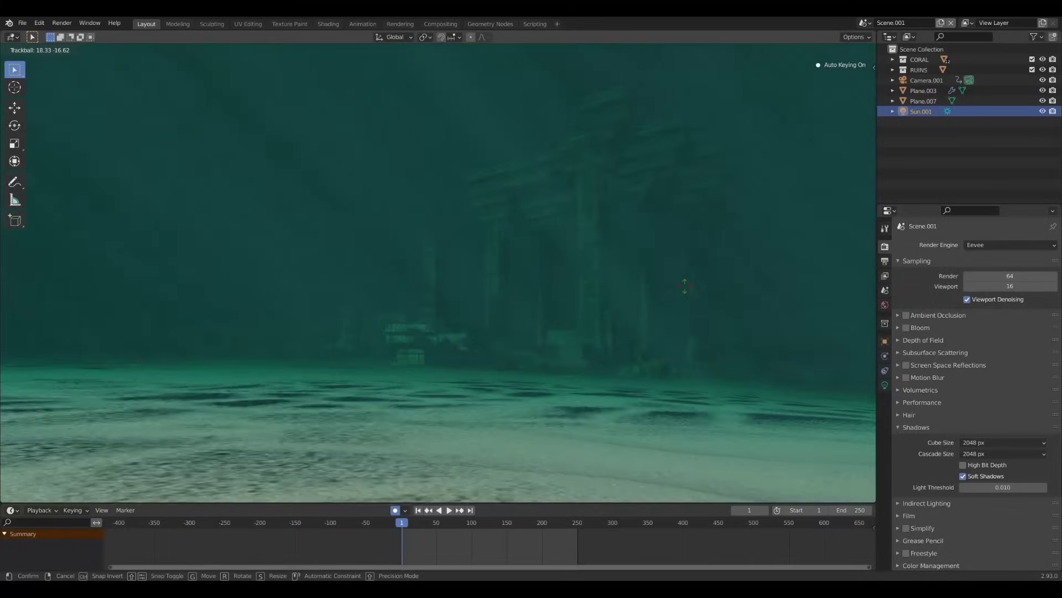
left_click(682, 298)
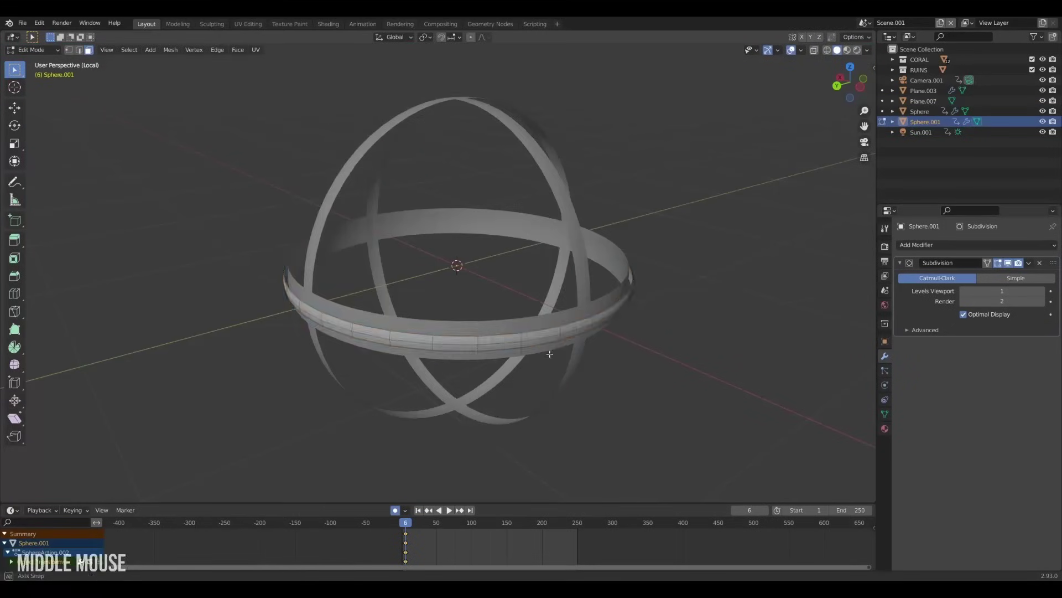
middle_click_drag(460, 265, 551, 345, "alt")
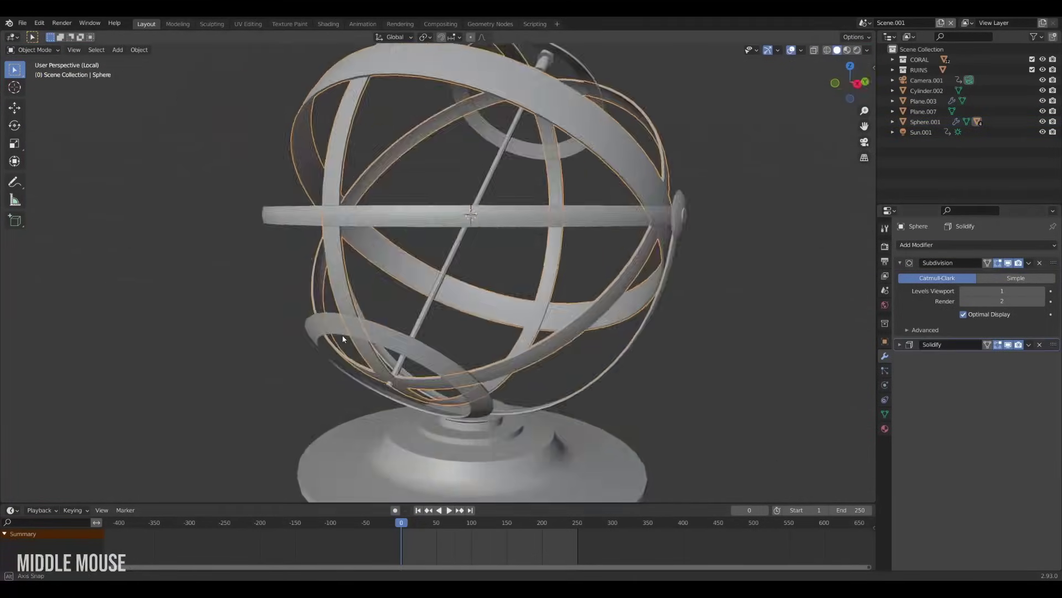
middle_click_drag(442, 277, 468, 299)
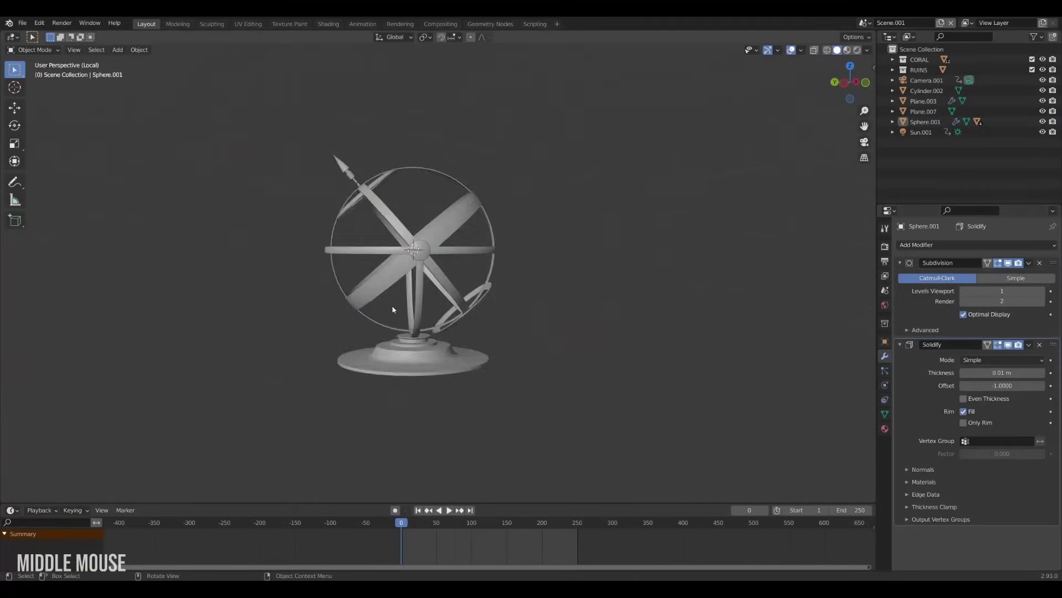
scroll(468, 299, "down", 4)
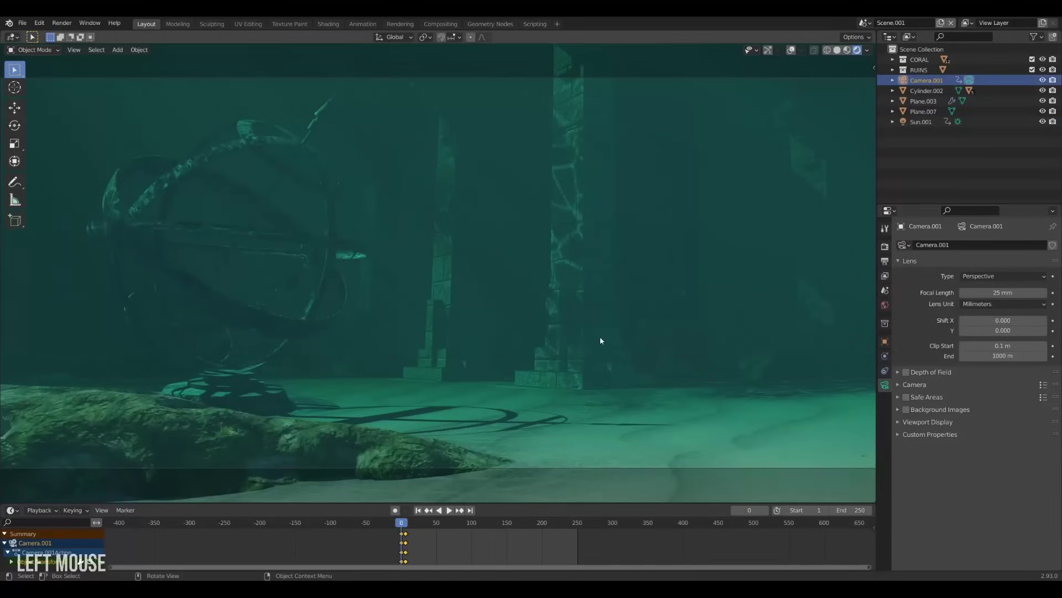
Compare the two camera shots keyed on frames 0 and 1
key("Right")
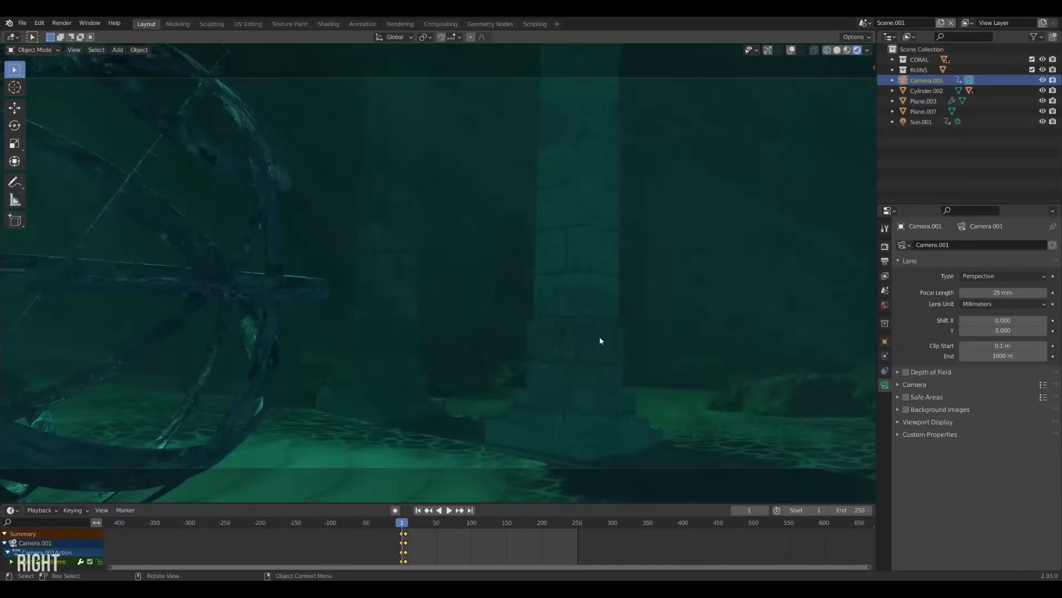
key("Left")
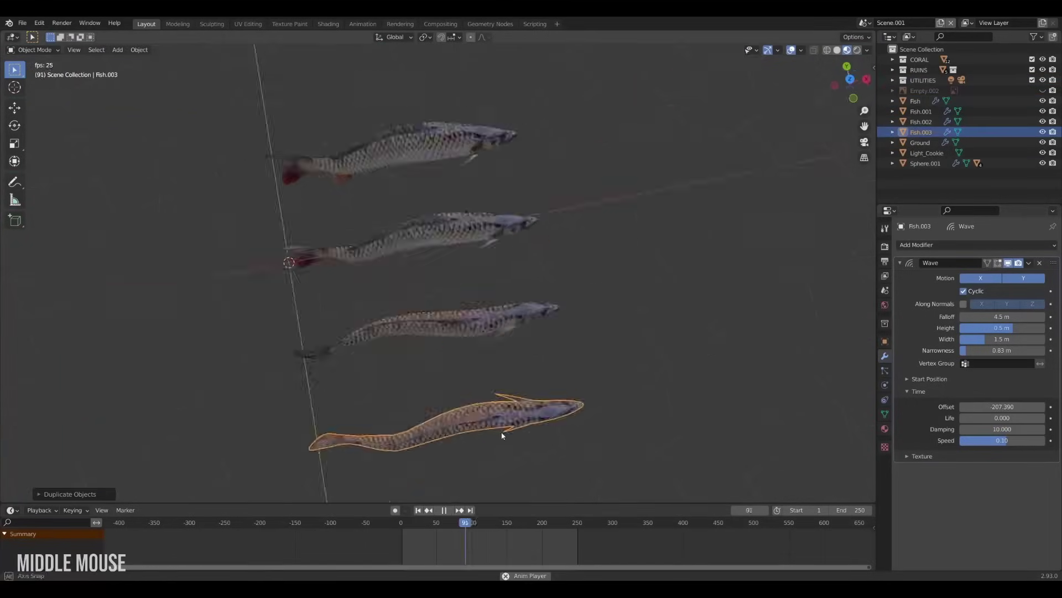
Inspect the animated fish and play back the fish school swimming around the ruins and armillary sphere
middle_click_drag(503, 434, 593, 413)
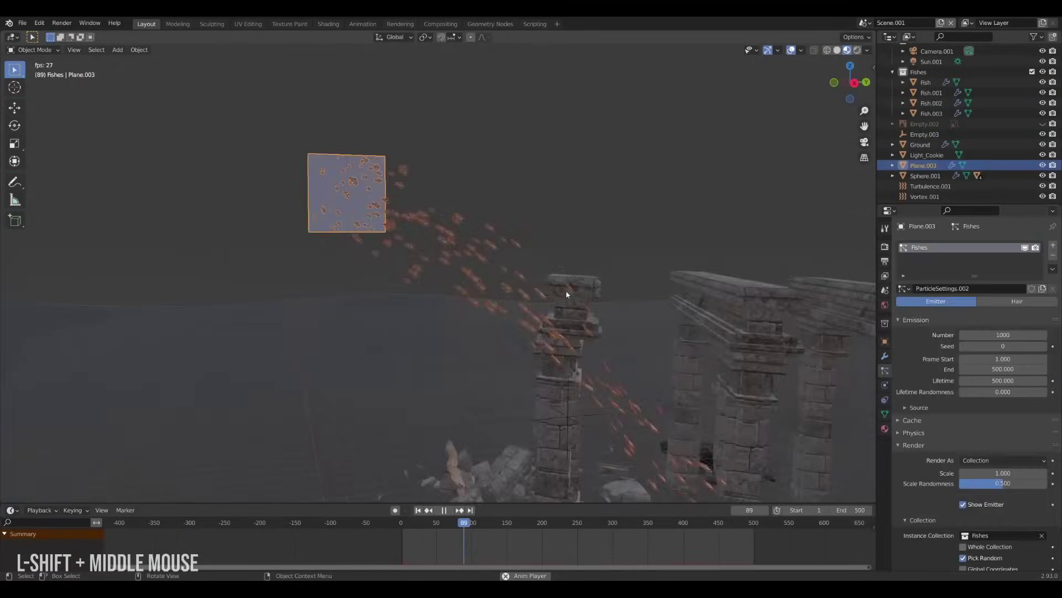
scroll(568, 294, "up", 2)
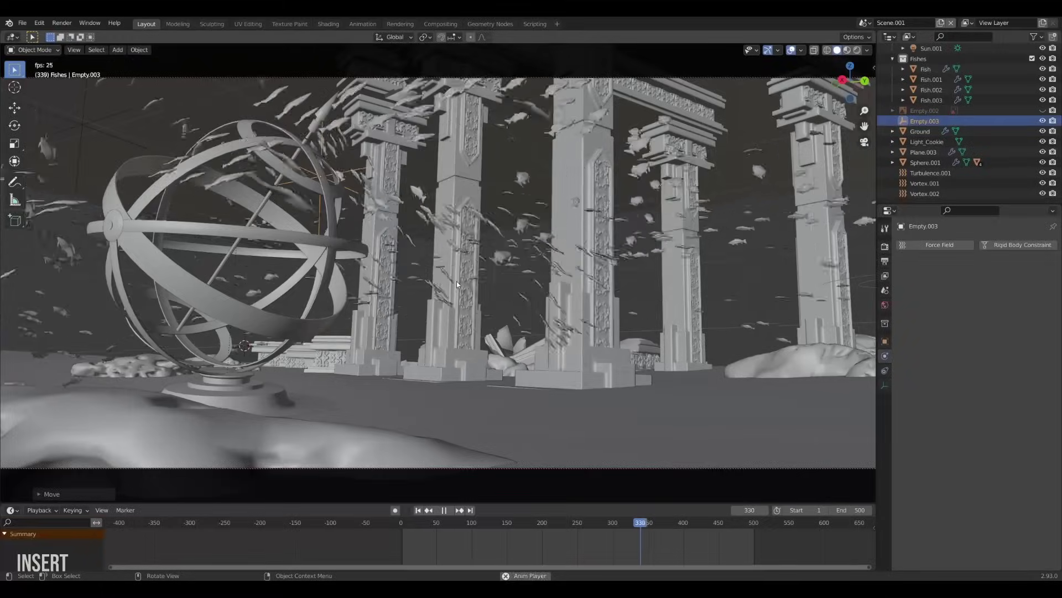
key("space")
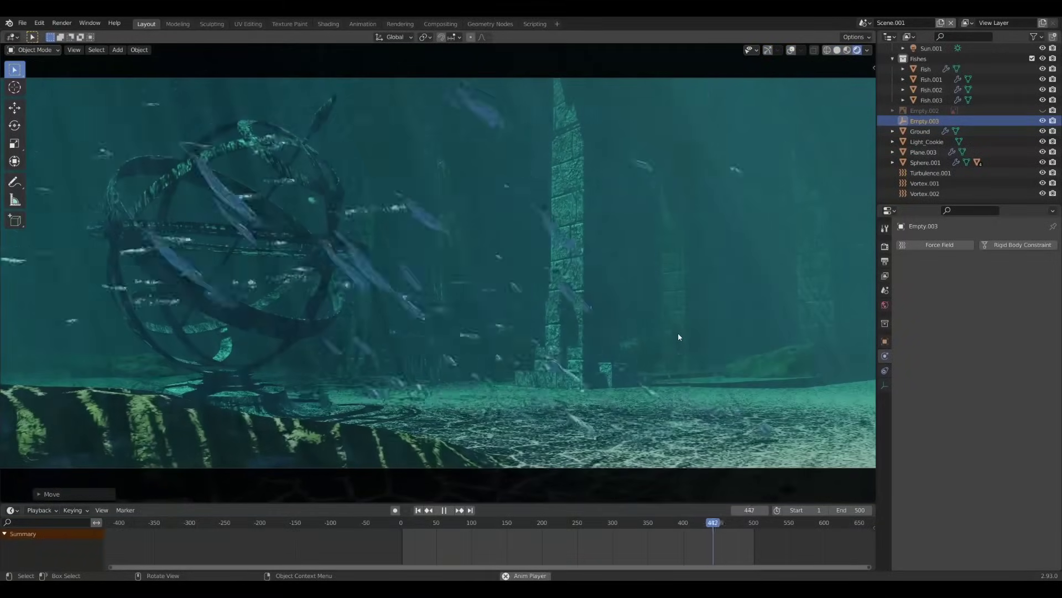
key("space")
key("space")
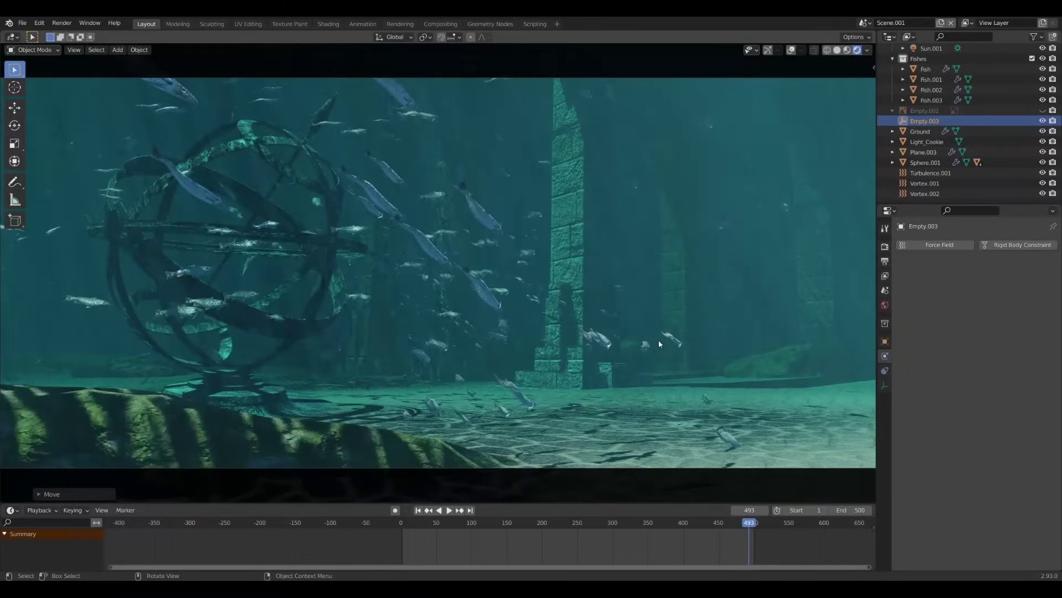
middle_click_drag(658, 344, 535, 358)
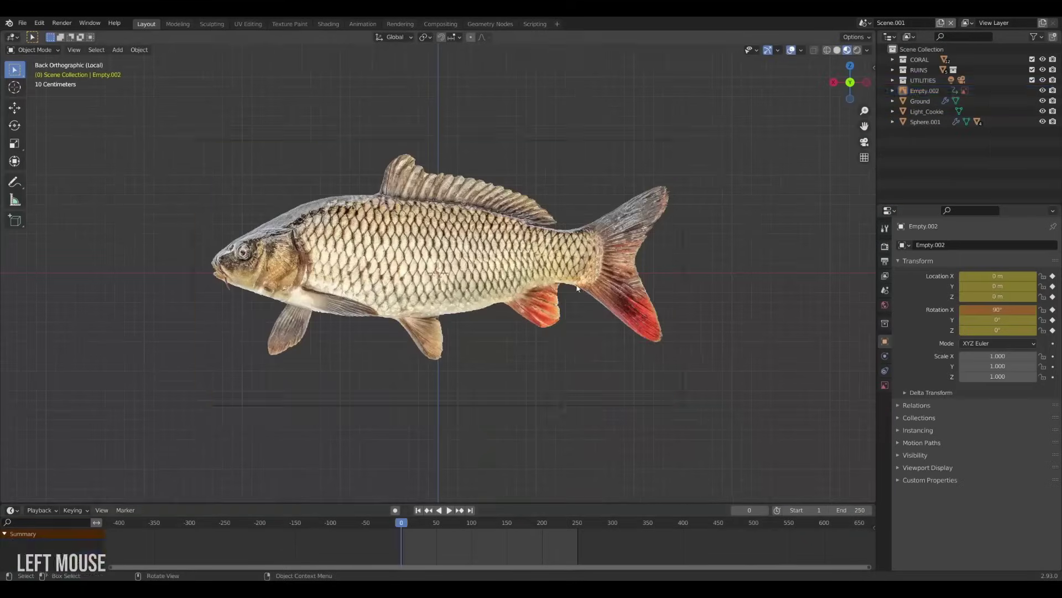
Fade the Fish.png reference to 0.164 opacity, then add a plane over the fish's body and scale it
middle_click_drag(576, 332, 636, 344)
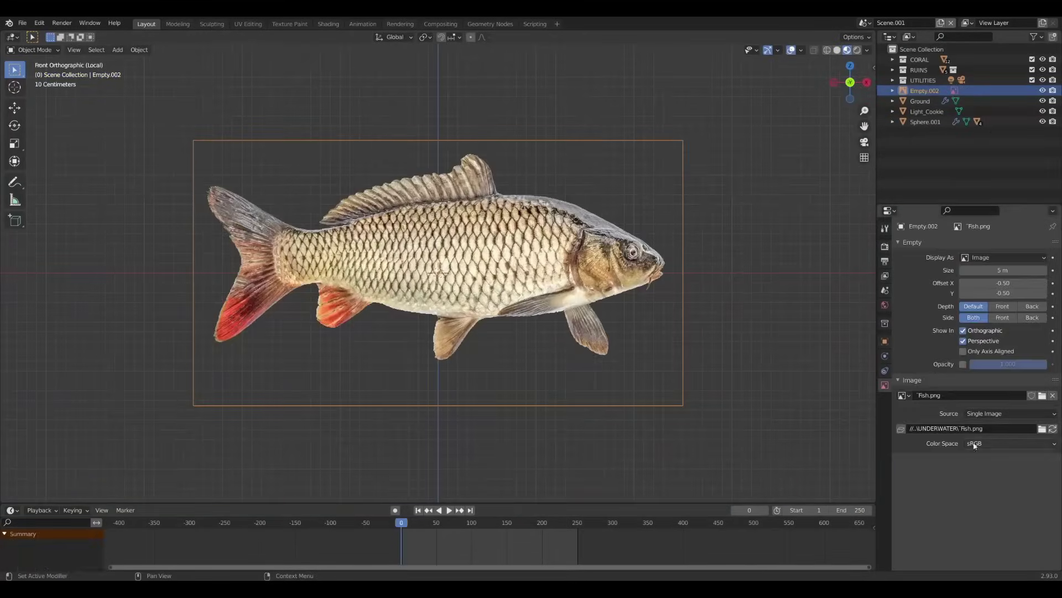
key("shift+a")
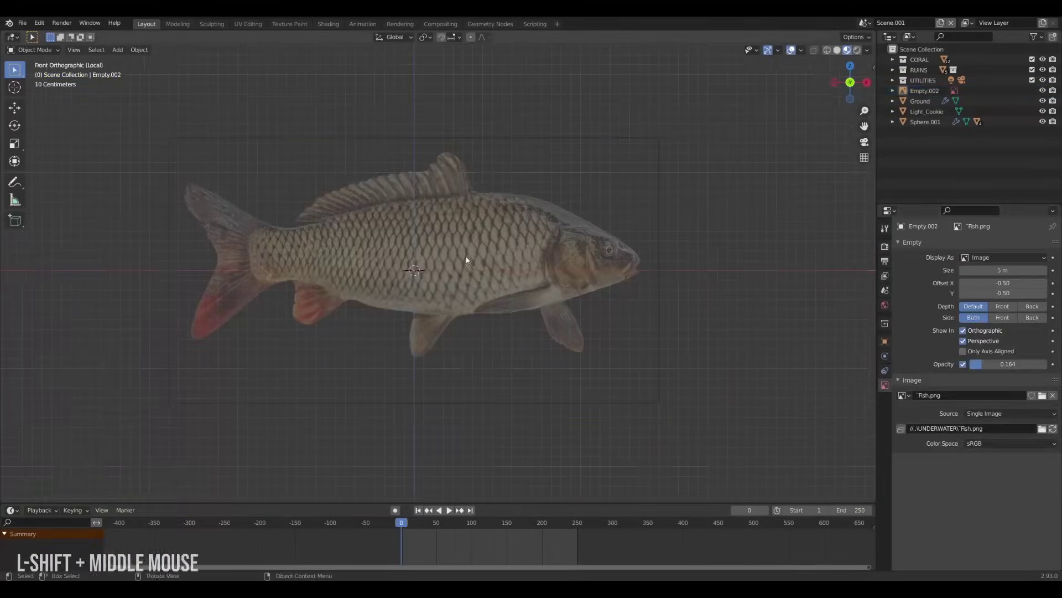
left_click(514, 254)
key("s")
Shape the Y-mirrored fish mesh to match the reference, adding loop cuts through the body, tail and fins
key("ctrl+r")
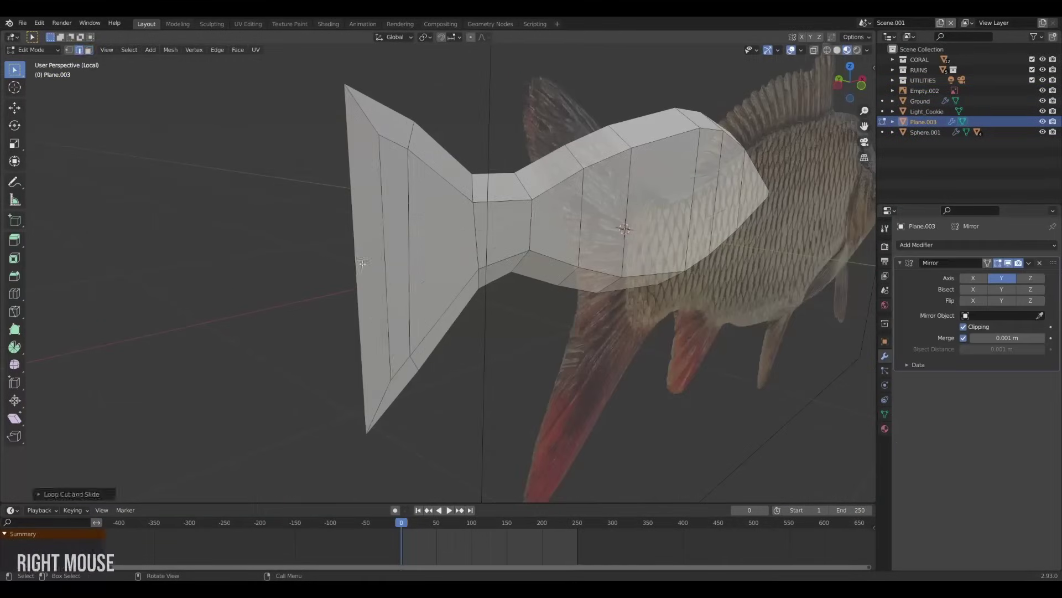
left_click_drag(364, 269, 401, 280)
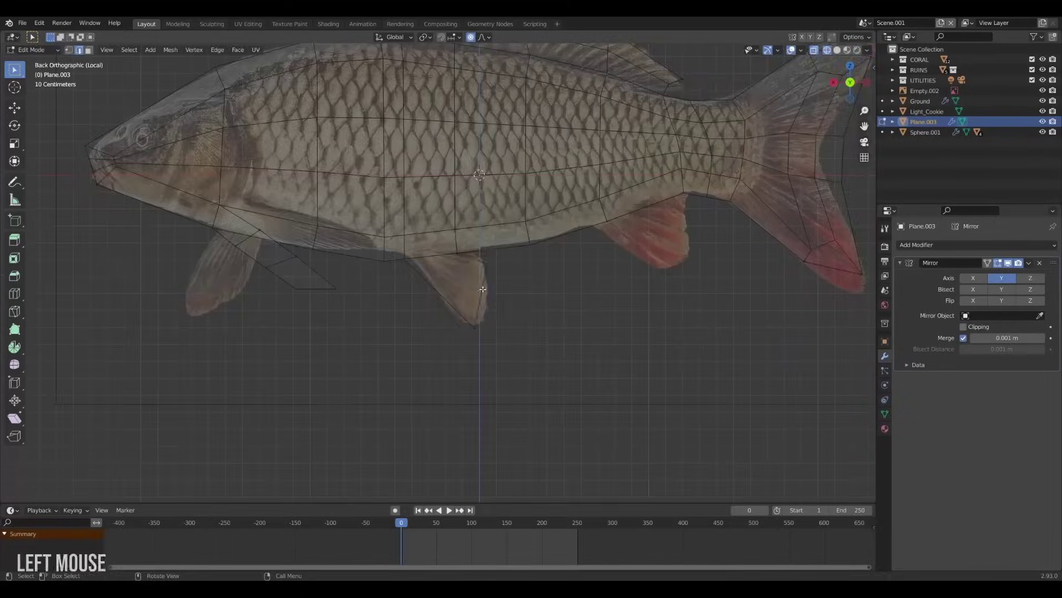
key("ctrl+r")
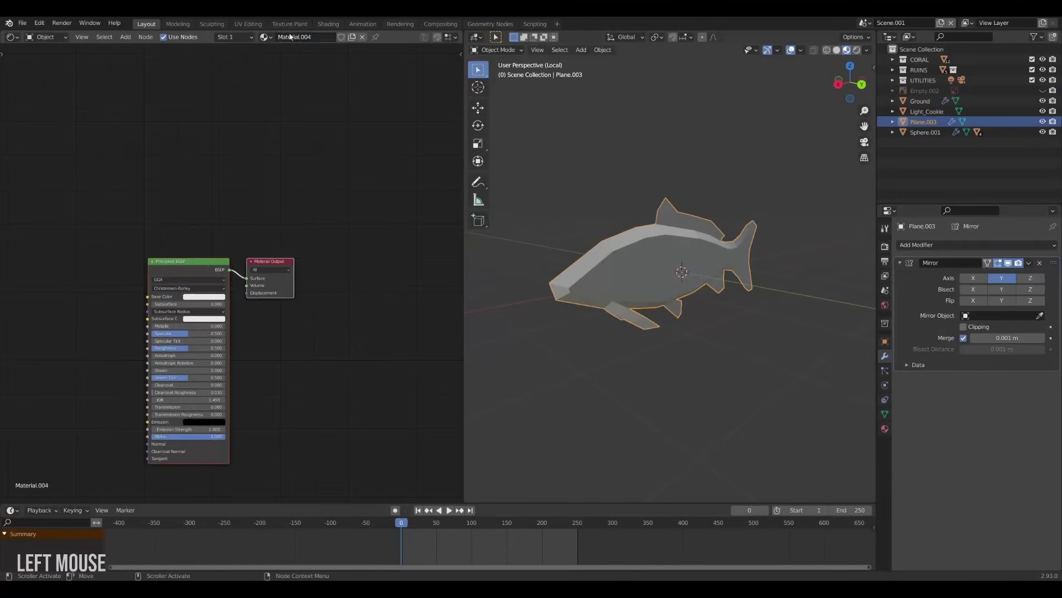
Unwrap the whole fish mesh from the front view using Project from View (Bounds)
scroll(133, 217, "up", 2)
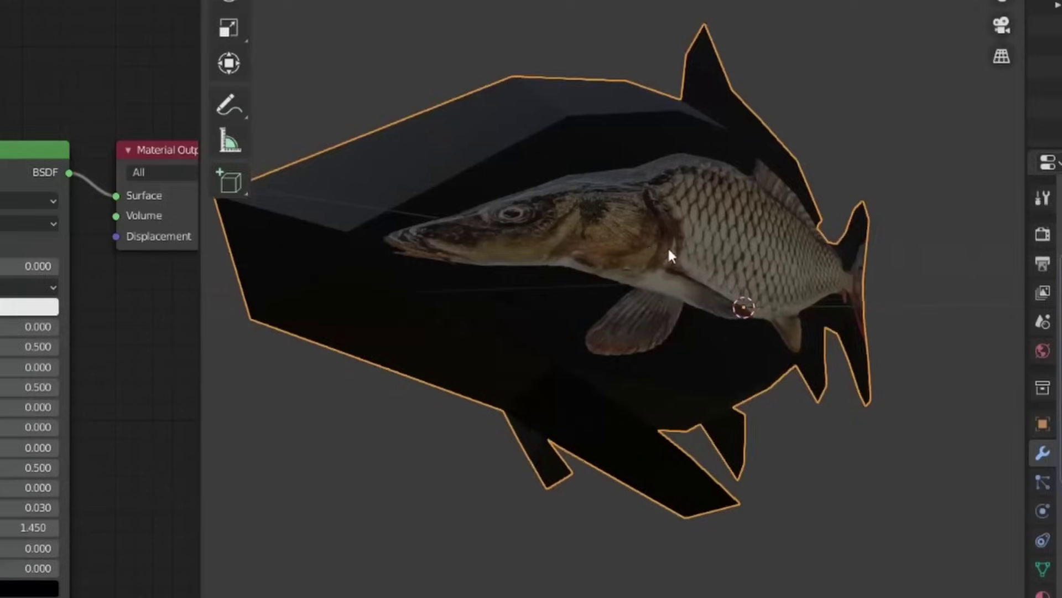
middle_click_drag(699, 256, 634, 282)
scroll(603, 269, "down", 2)
middle_click_drag(480, 285, 657, 318)
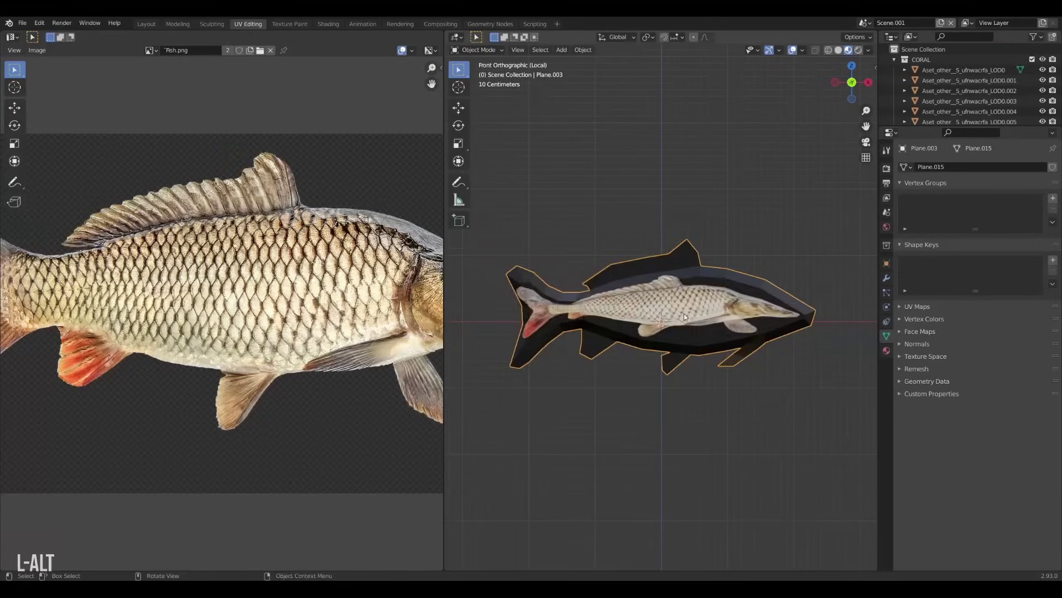
key("Tab")
key("u")
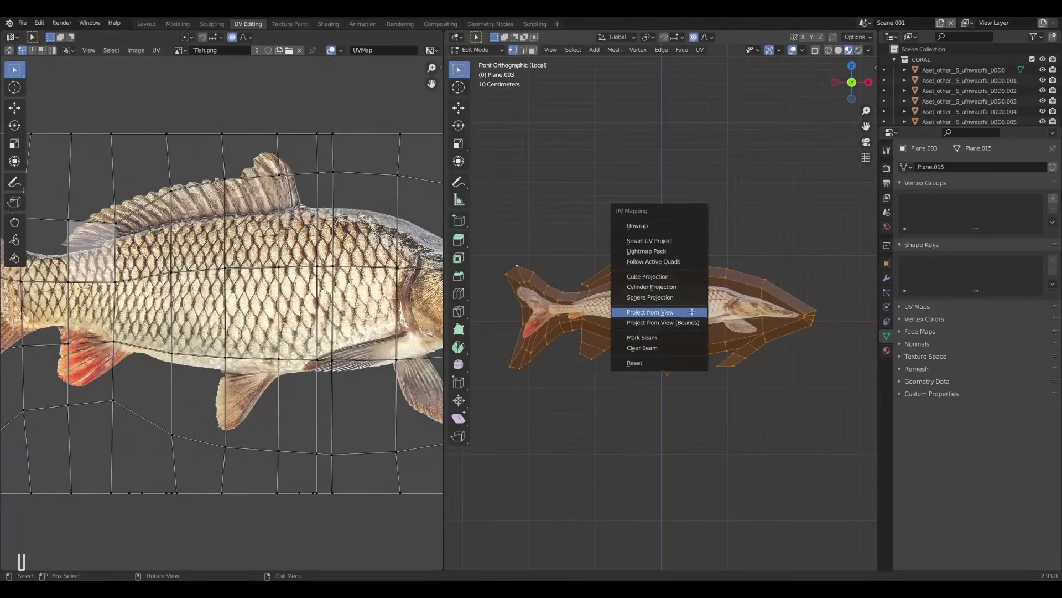
left_click(689, 323)
Scale and move all the fish UVs to line up with the carp in the Fish.png texture
scroll(221, 310, "down", 3)
key("a")
key("s")
left_click(363, 371)
key("g")
left_click(362, 371)
middle_click_drag(691, 332, 747, 372)
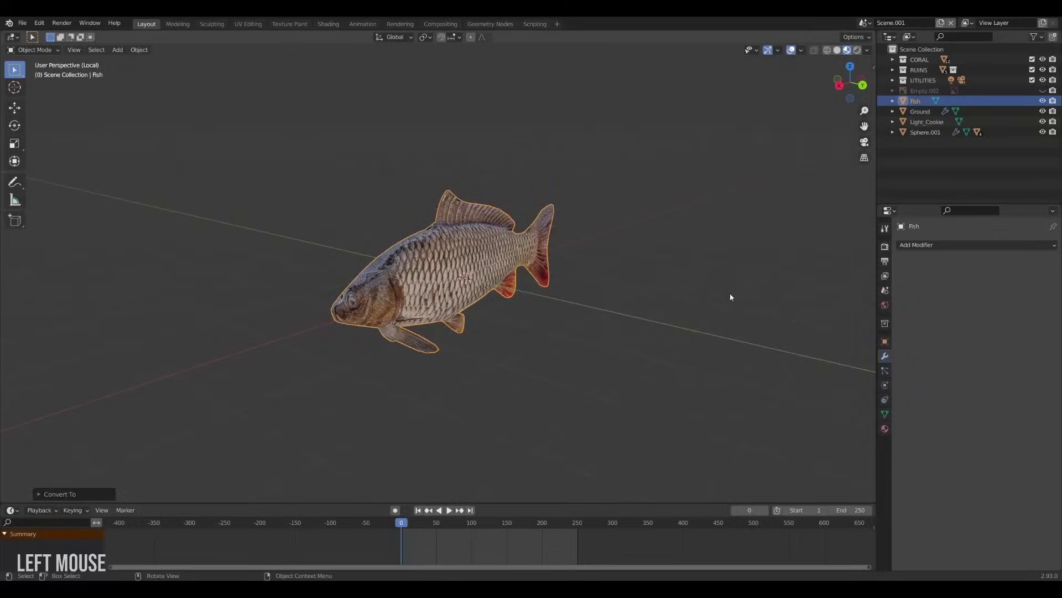
Add a Wave modifier to the fish and adjust its time offset
scroll(648, 290, "up", 3)
left_click(915, 245)
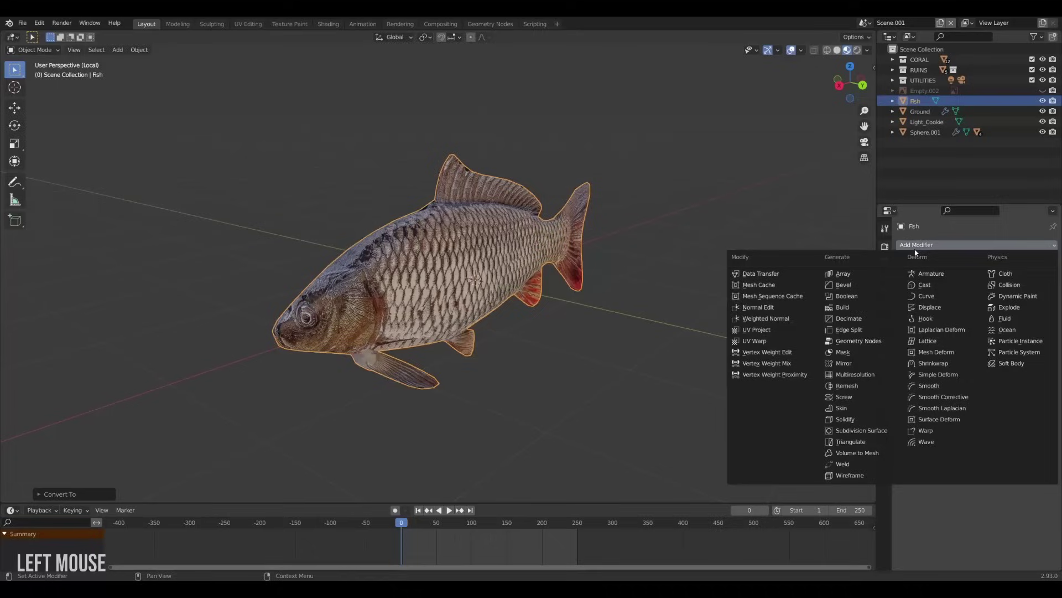
left_click(922, 443)
middle_click_drag(595, 346, 529, 334)
left_click(919, 391)
left_click_drag(1003, 407, 719, 437)
Rotate the fish about the X axis so it sways sideways, and readjust the wave's time offset
key("Tab")
key("Tab")
middle_click_drag(560, 303, 586, 332)
type("rx-98")
key("Return")
left_click_drag(1002, 406, 773, 422)
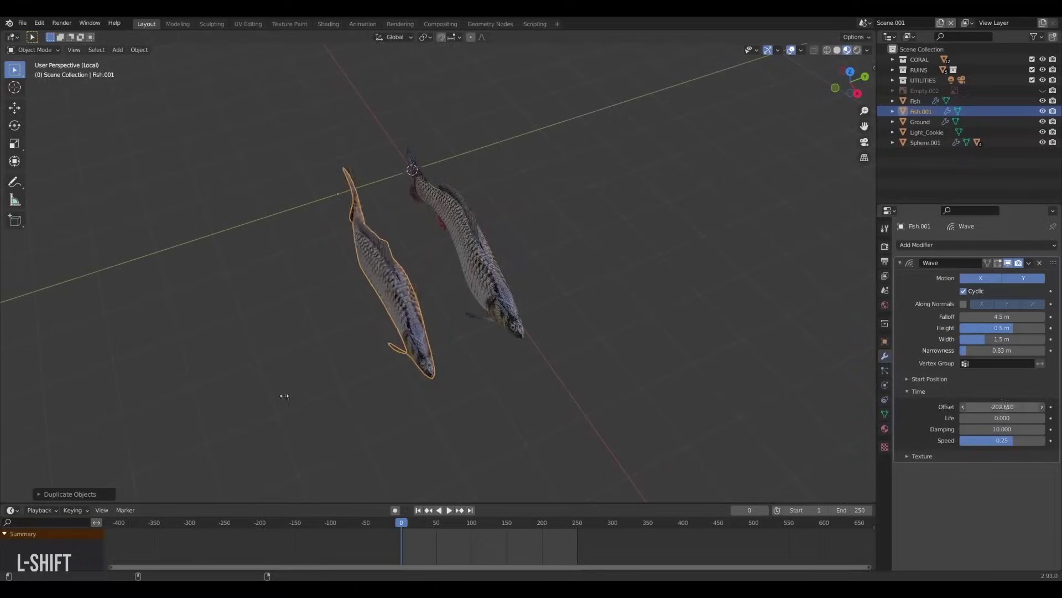
Duplicate the fish along the Y axis to build a row of fish with varied wave motion
key("shift+d")
key("y")
left_click(549, 278)
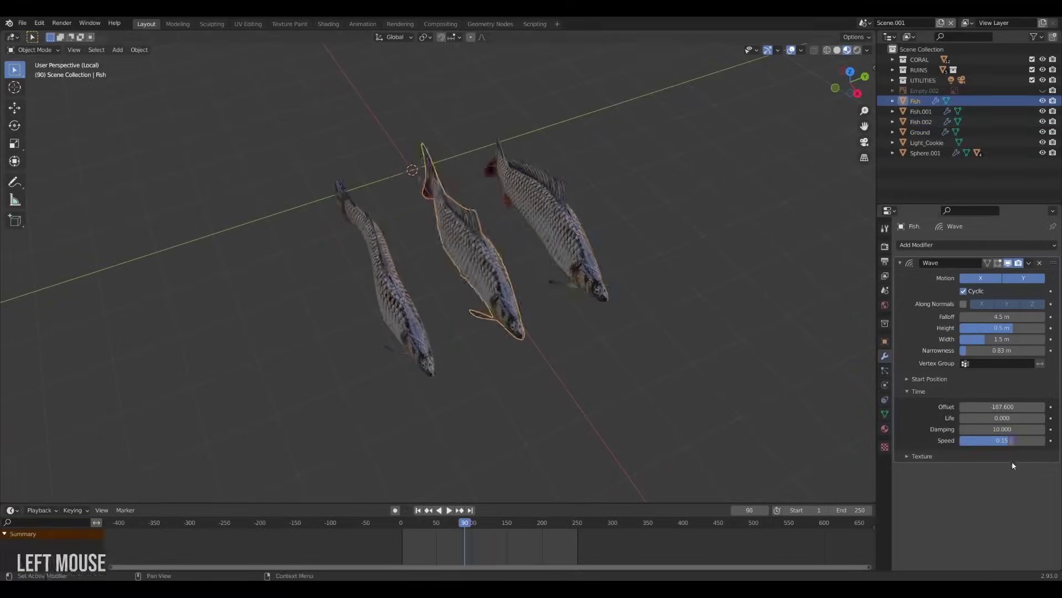
middle_click_drag(553, 277, 616, 263)
Select all four fish and move them into a new collection named Fishes
left_click(557, 299)
left_click(487, 266, "shift")
key("m")
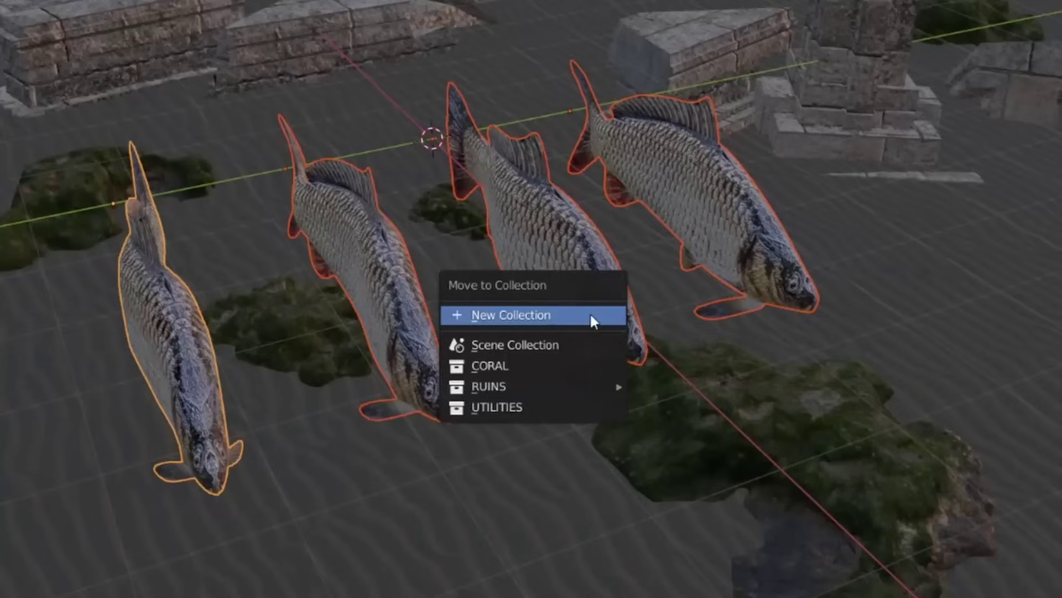
left_click(590, 312)
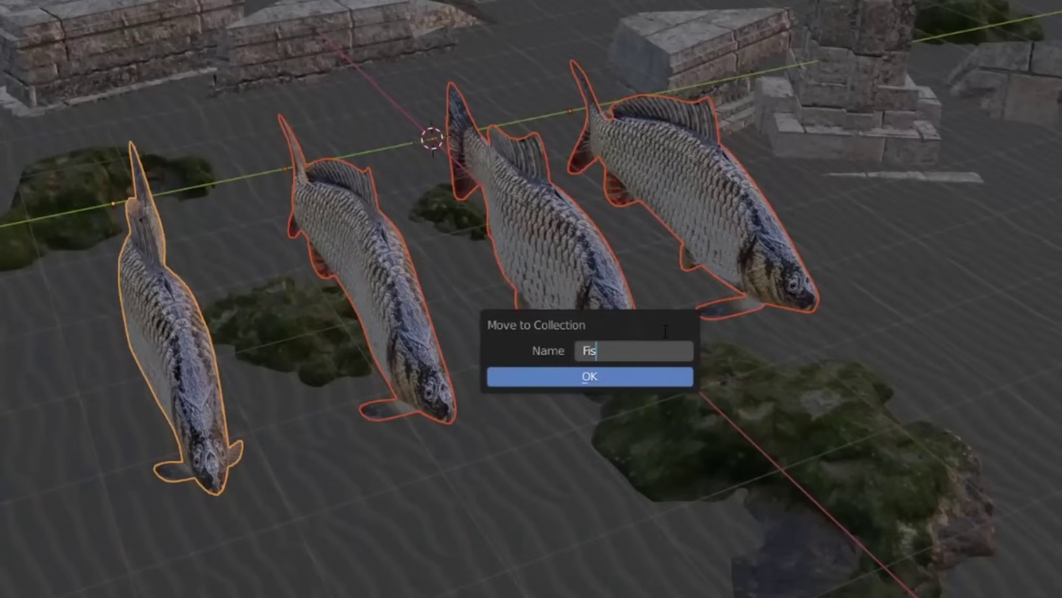
type("Fishes")
key("Return")
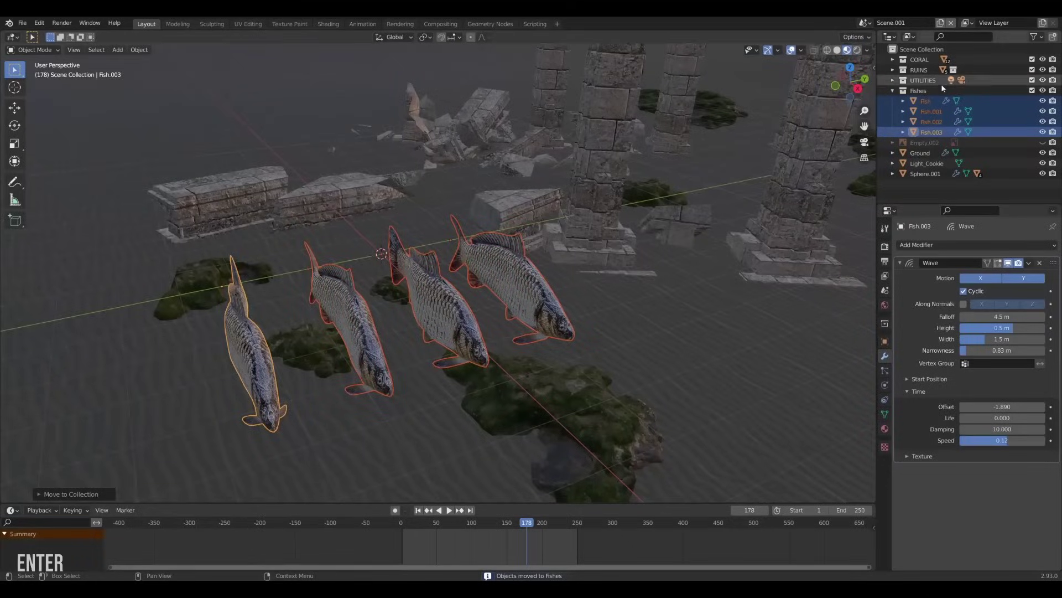
Give the upright plane a particle system ending at frame 500, with a lifetime of 500 and Boids physics
middle_click_drag(473, 308, 442, 298)
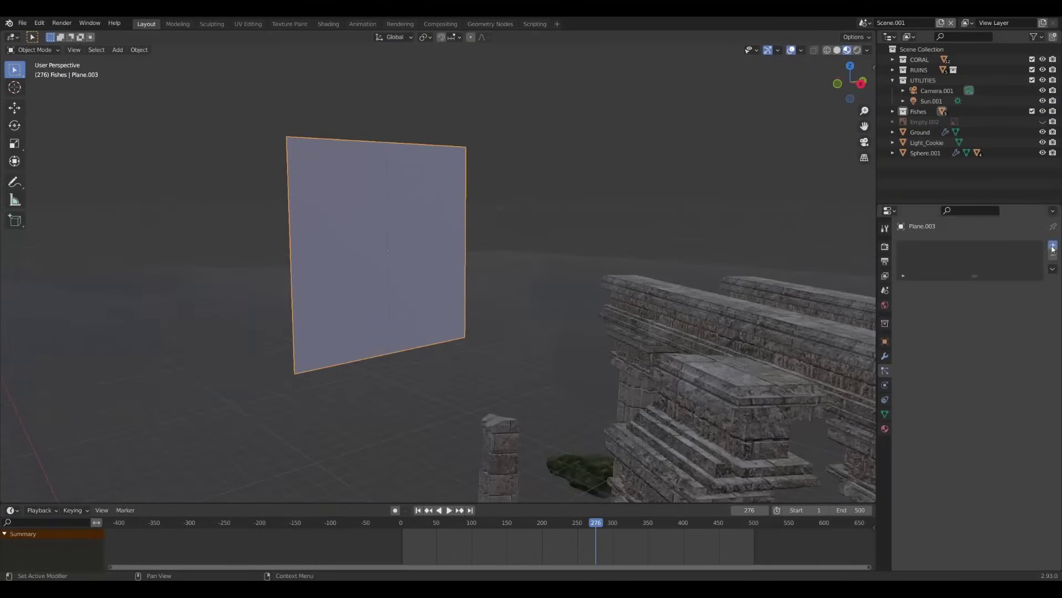
left_click(1053, 245)
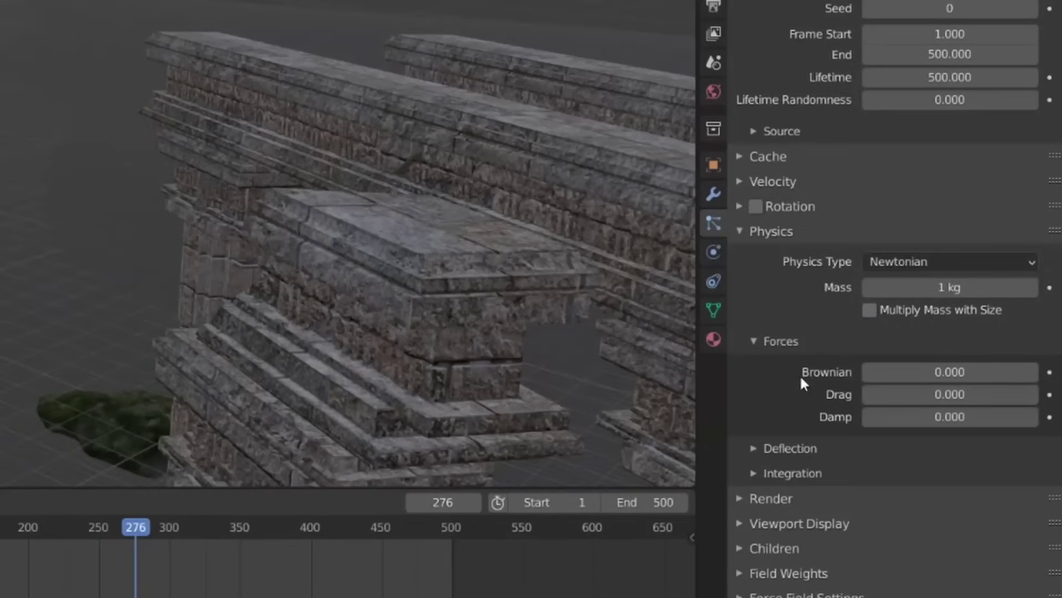
left_click(983, 389)
left_click(981, 435)
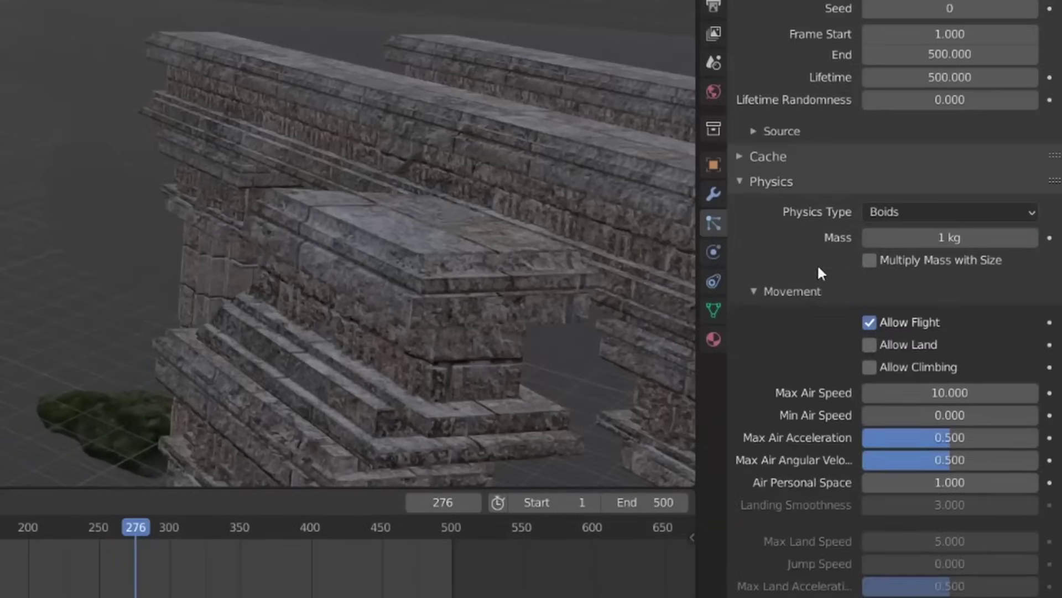
Replace the Separate and Flock rules in the boid brain with a Follow Leader rule
scroll(935, 399, "down", 3)
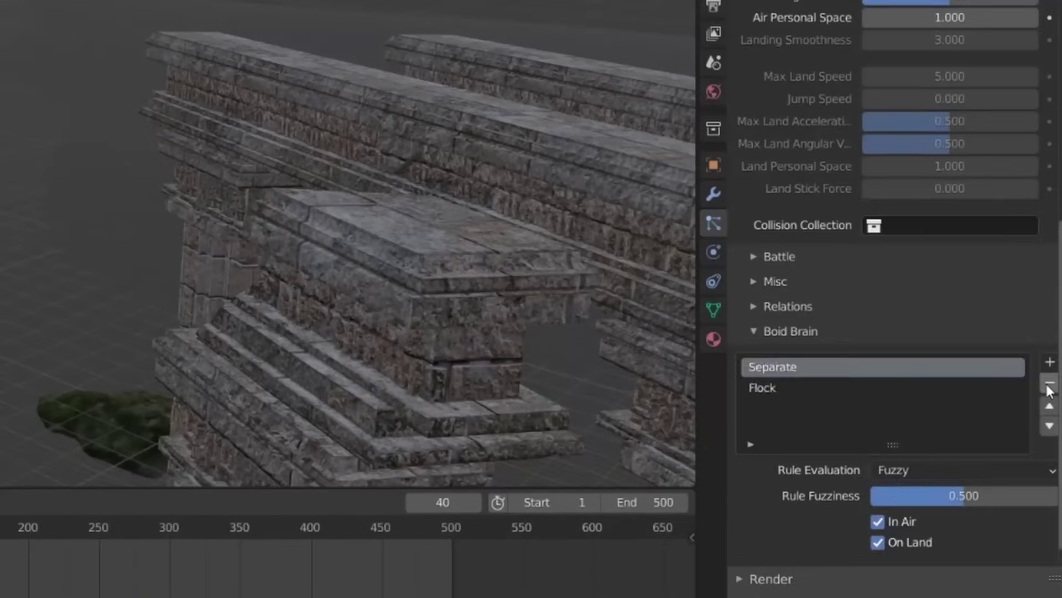
left_click(1050, 382)
left_click(1049, 382)
left_click(1049, 361)
left_click(950, 500)
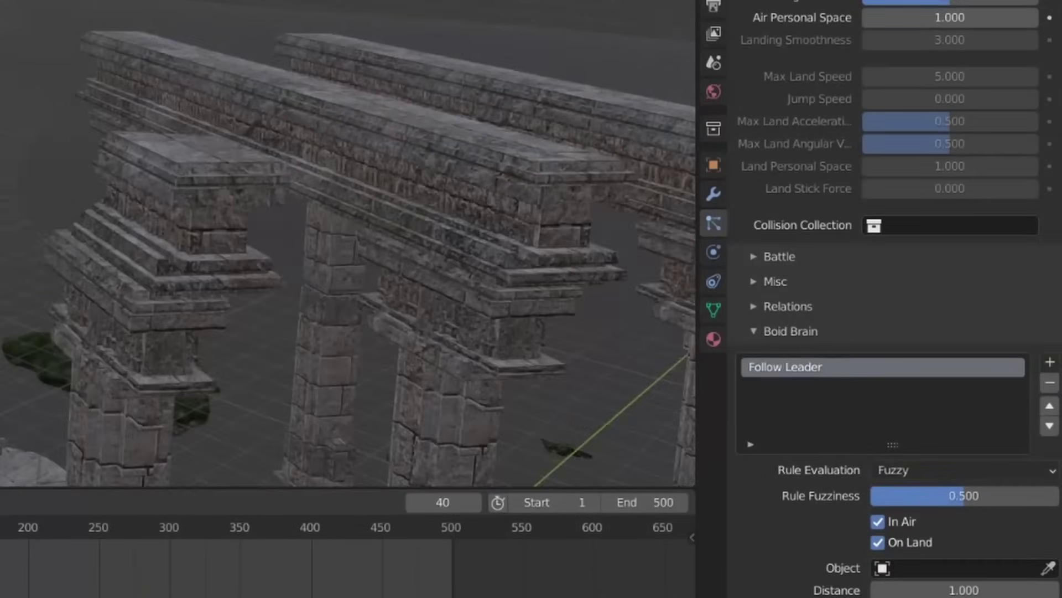
Set Empty.003 beside the armillary sphere as the Follow Leader object and play back the particle flow
key("z")
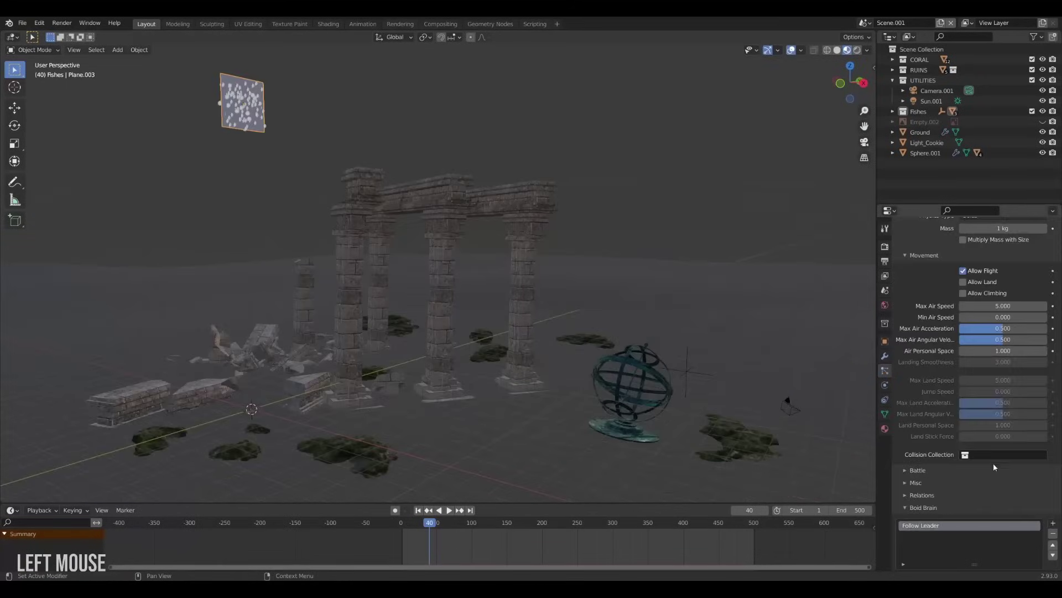
scroll(940, 510, "down", 4)
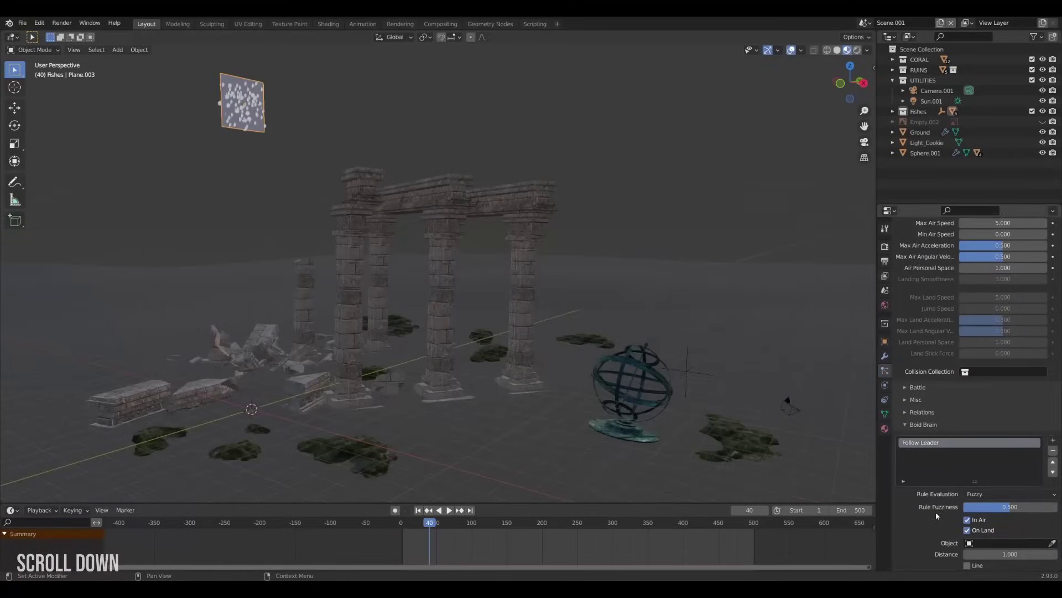
left_click(418, 509)
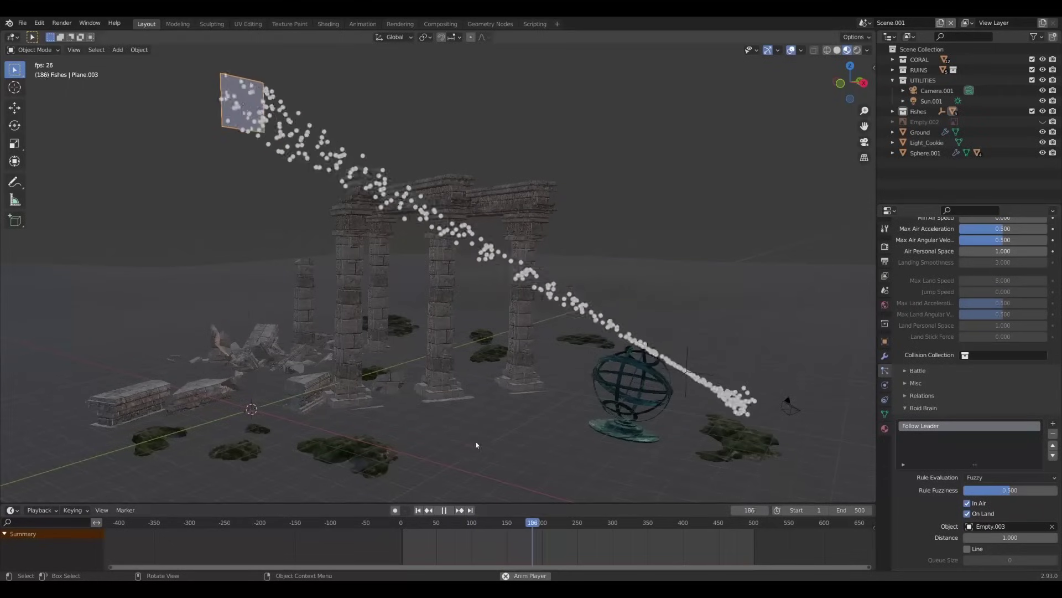
left_click(443, 509)
Add a Vortex force field to the scene and move it toward the particle stream
scroll(922, 486, "up", 3)
key("shift+a")
mouse_move(380, 413)
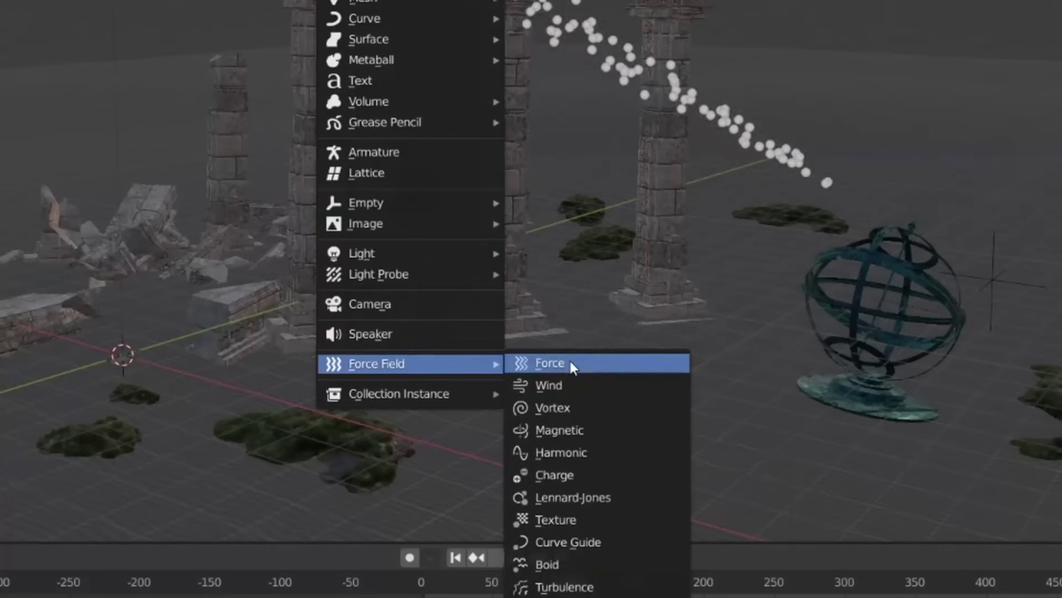
left_click(457, 437)
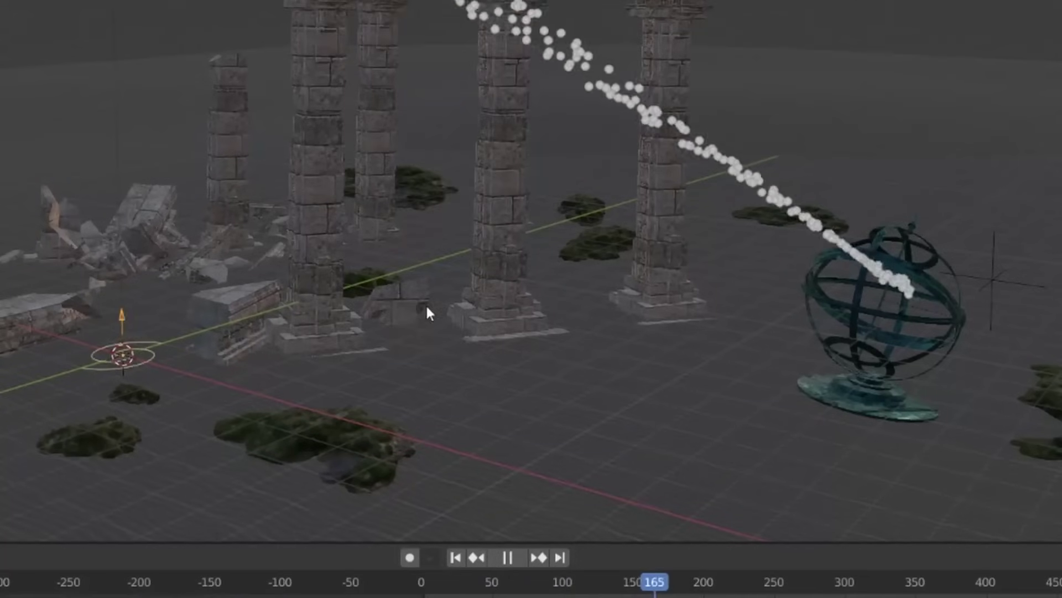
key("g")
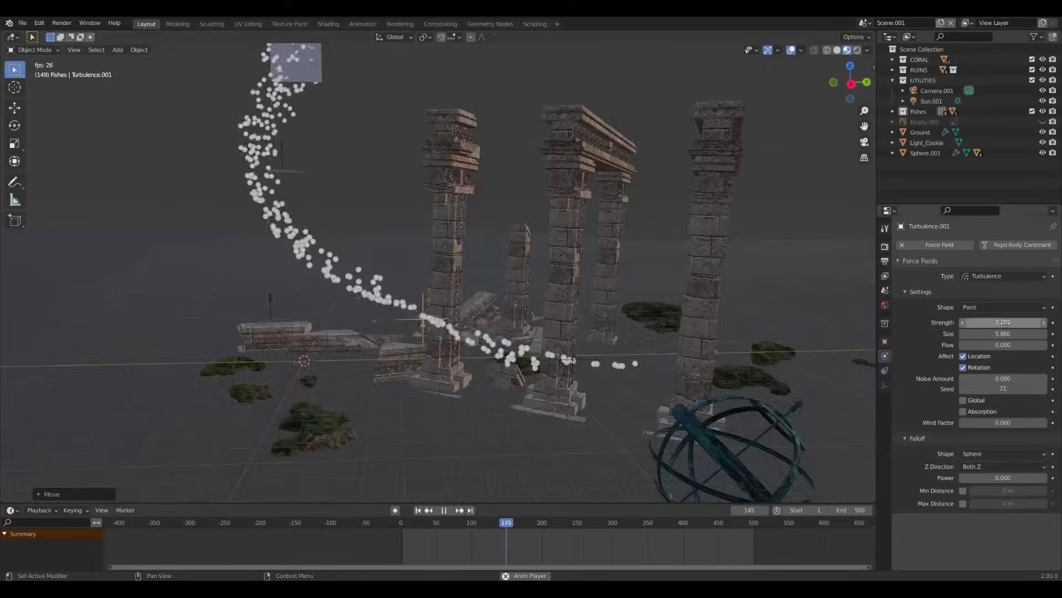
Place a Turbulence field and another Vortex field of strength 0.2 around the ruins to swirl the particles
middle_click_drag(470, 332, 498, 360)
left_click(506, 413)
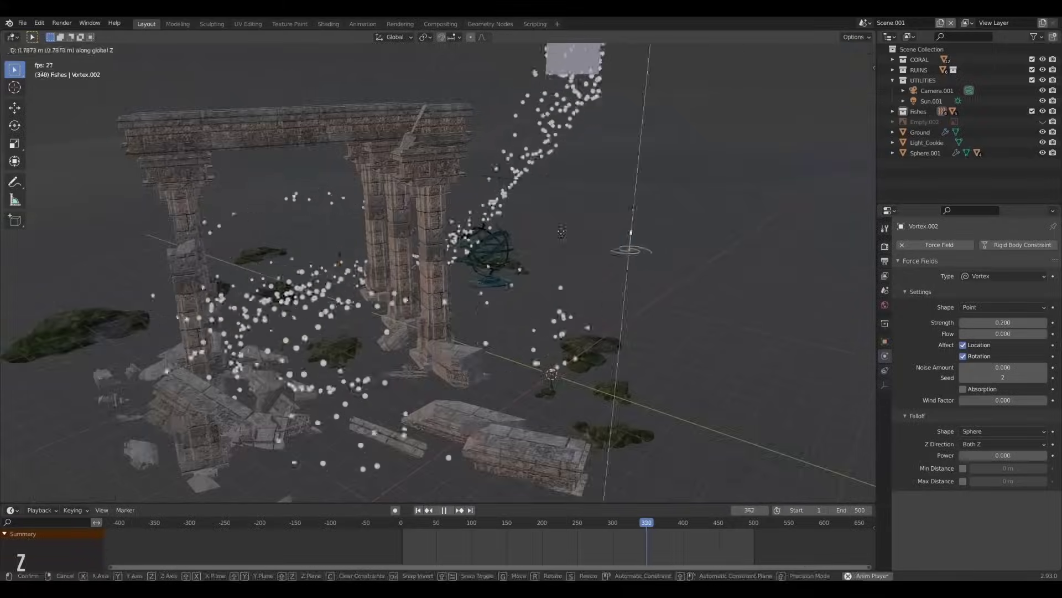
middle_click_drag(476, 277, 563, 335)
key("space")
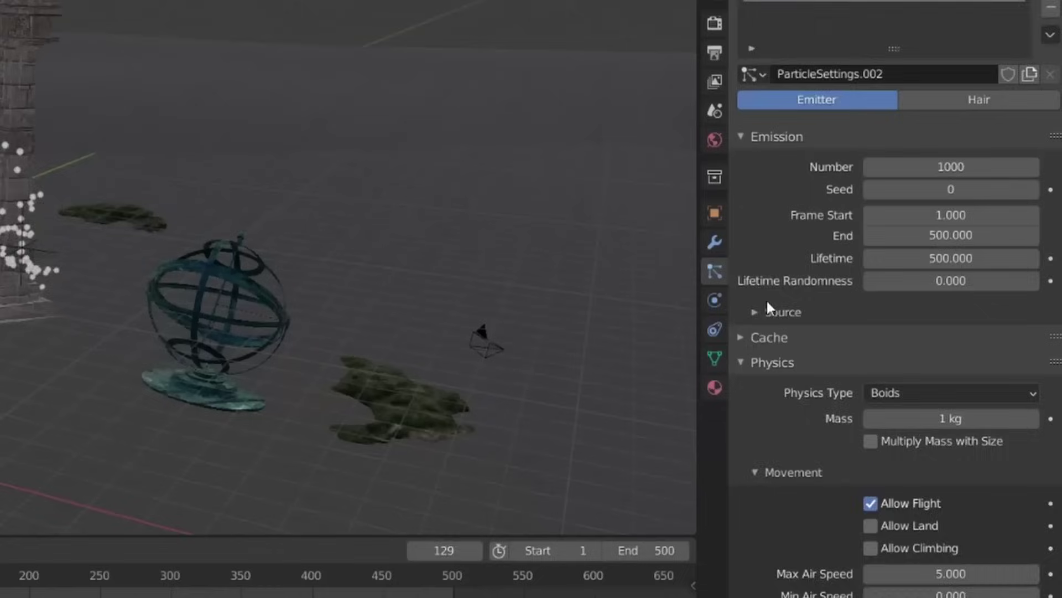
Render the particles as the Fishes collection with Pick Random, a scale of 1 and scale randomness of 0.5
left_click(913, 415)
left_click(920, 448)
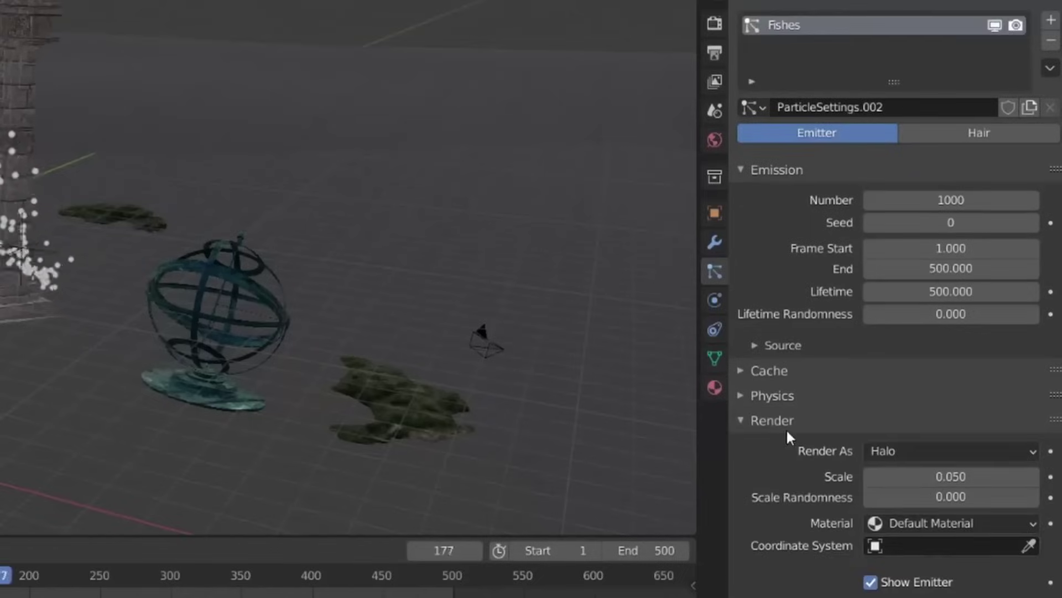
scroll(786, 429, "down", 3)
left_click(912, 322)
left_click(914, 454)
left_click(945, 468)
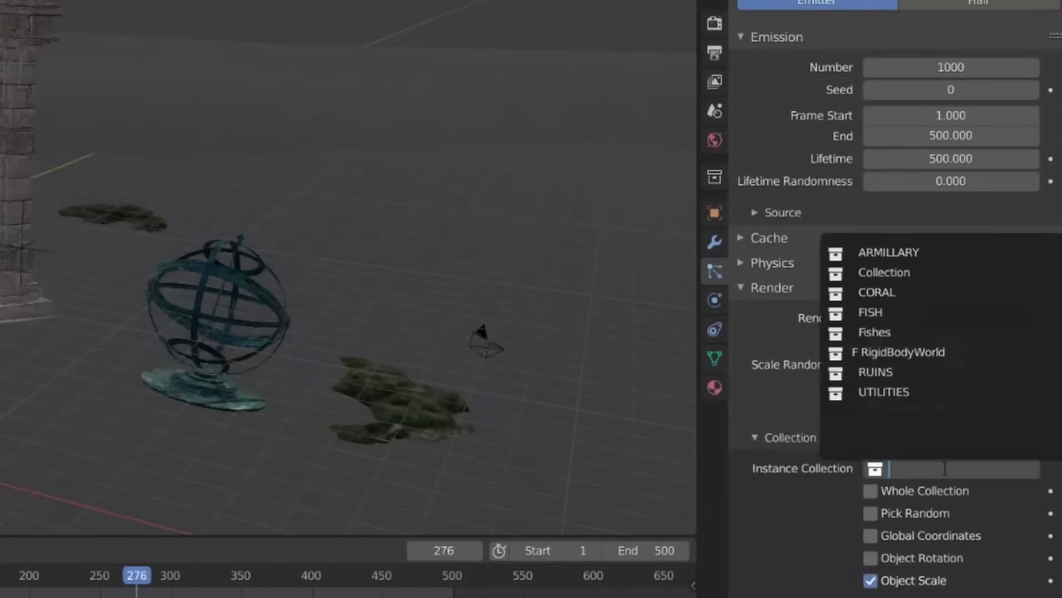
left_click(902, 331)
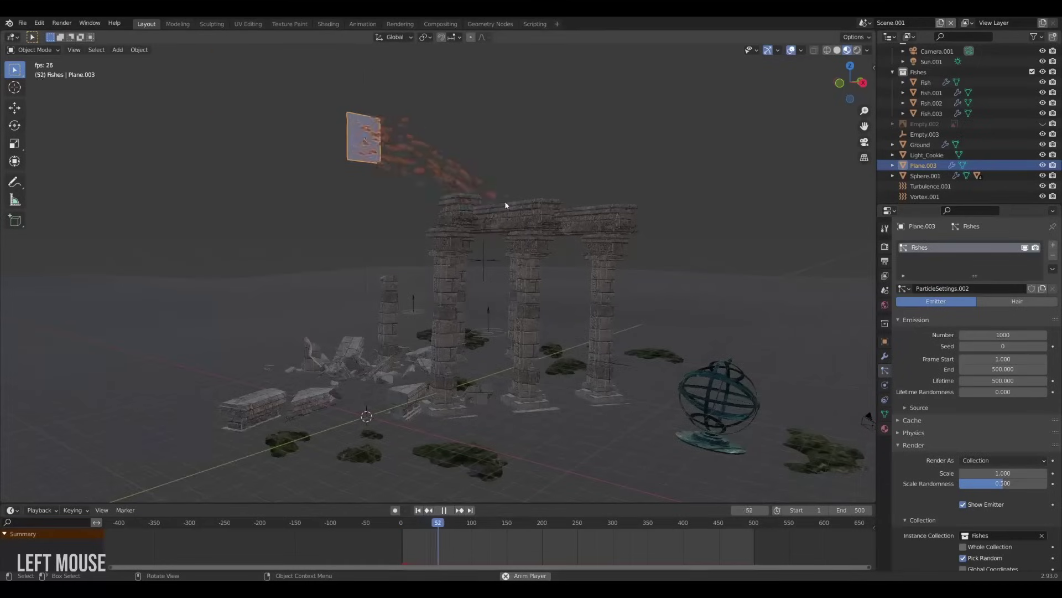
Set the fish particles' scale to 1.255 with Object Rotation enabled, and review the school through the camera
mouse_move(476, 194)
middle_mouse_down()
mouse_move(454, 185)
mouse_move(487, 210)
middle_mouse_up()
scroll(453, 184, "up", 4)
scroll(958, 473, "down", 2)
scroll(579, 257, "down", 2)
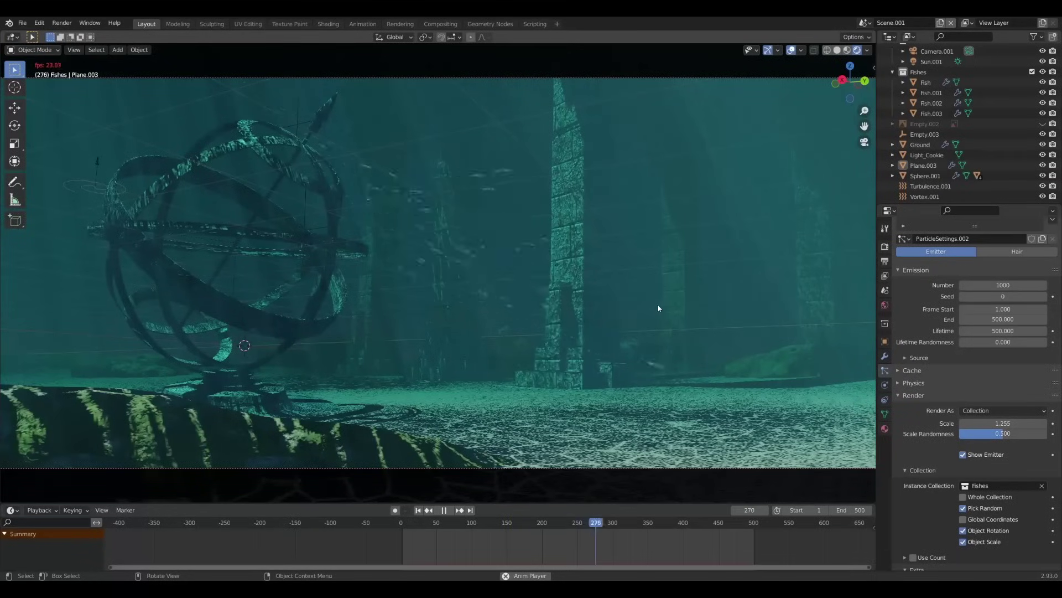
key("space")
Move the Vortex.001 field of strength 0.3 between the ruins and the camera, and play back the rendered camera view
left_click(550, 535)
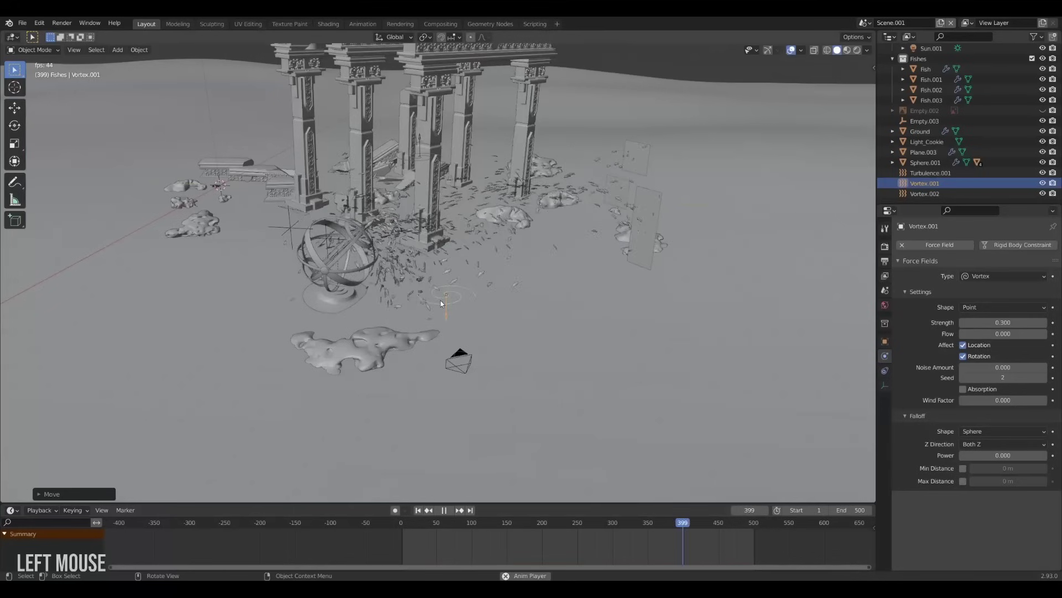
key("i")
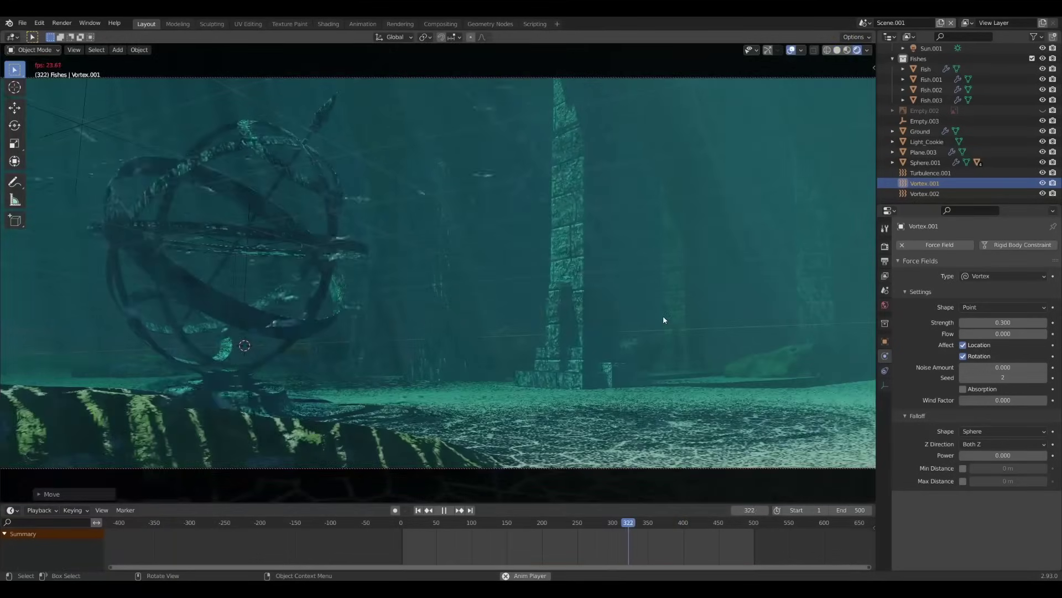
key("space")
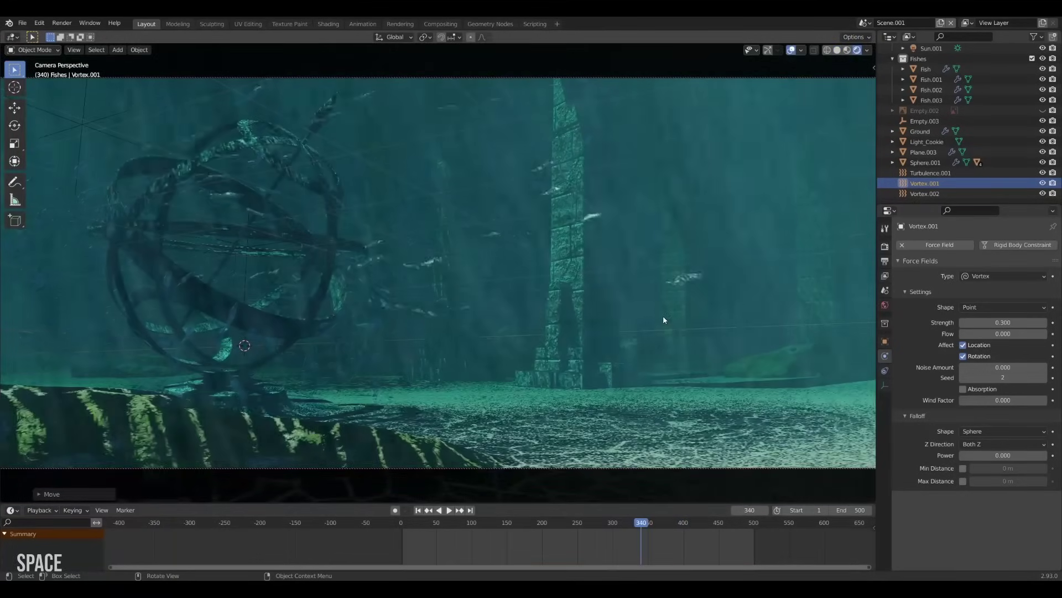
Stop the playback, switch to Quixel Bridge and browse the submerged aquatic 3D plants for seaweed models
key("space")
left_click(715, 384)
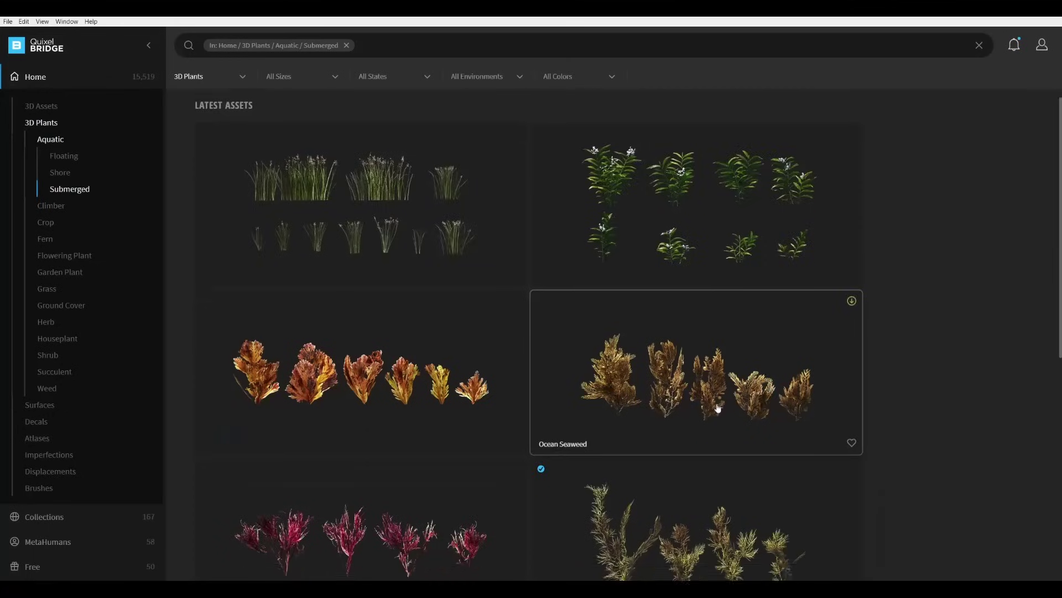
scroll(718, 351, "down", 4)
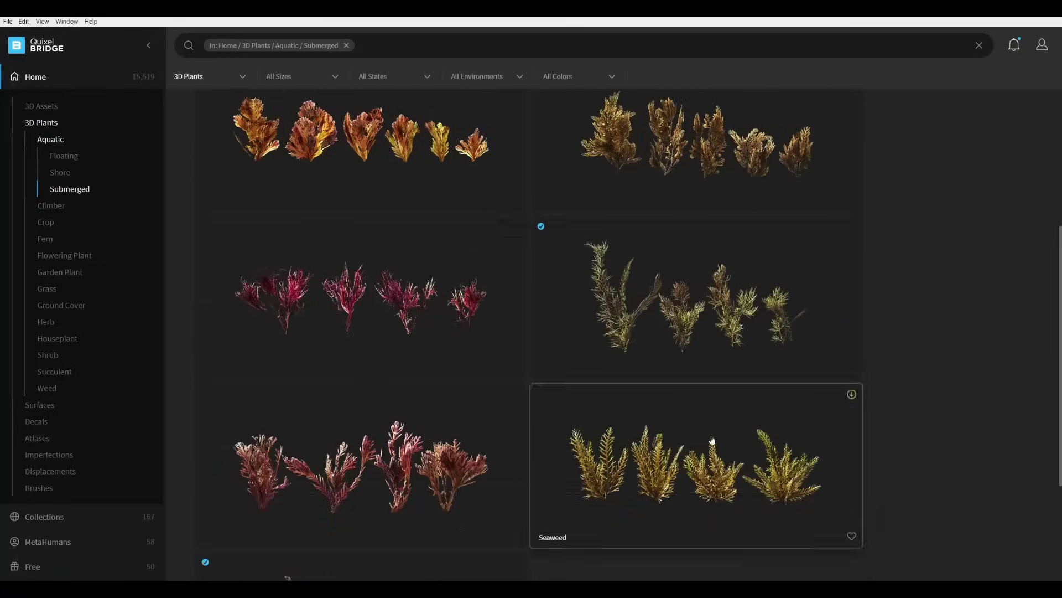
left_click(719, 352)
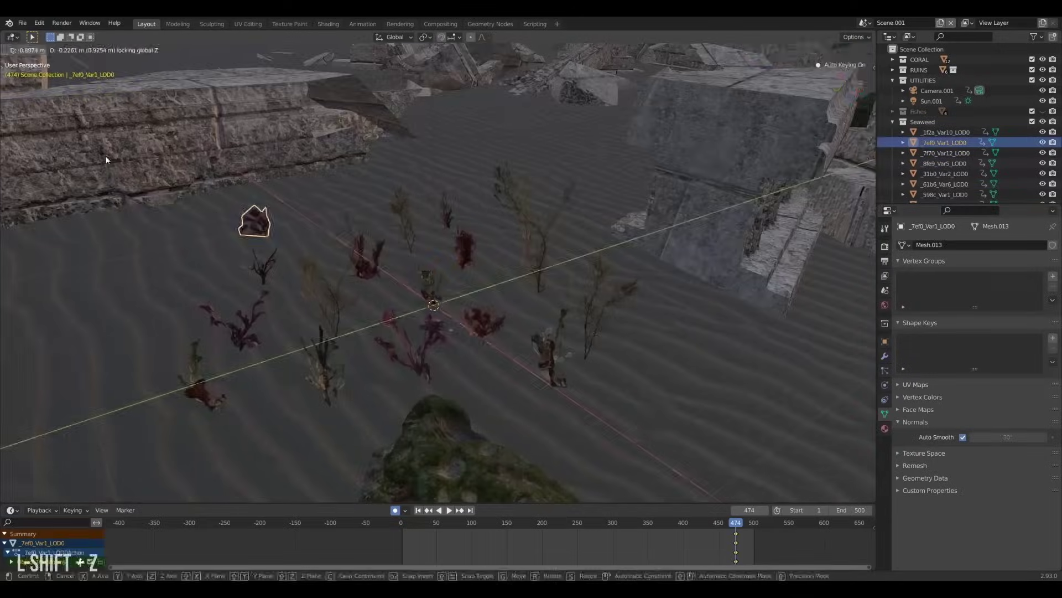
Isolate the _598c_Var1_LOD0 seaweed and assign its base vertices to a new vertex group named PIN
middle_click_drag(310, 277, 498, 289)
key("KP_Divide")
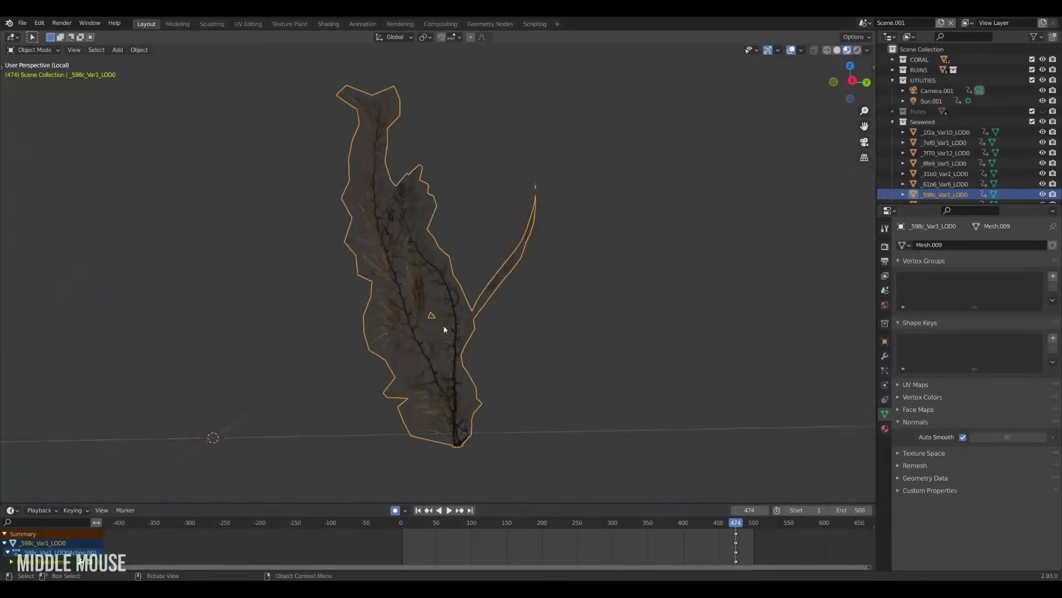
key("Tab")
scroll(443, 249, "up", 3)
left_click(840, 381)
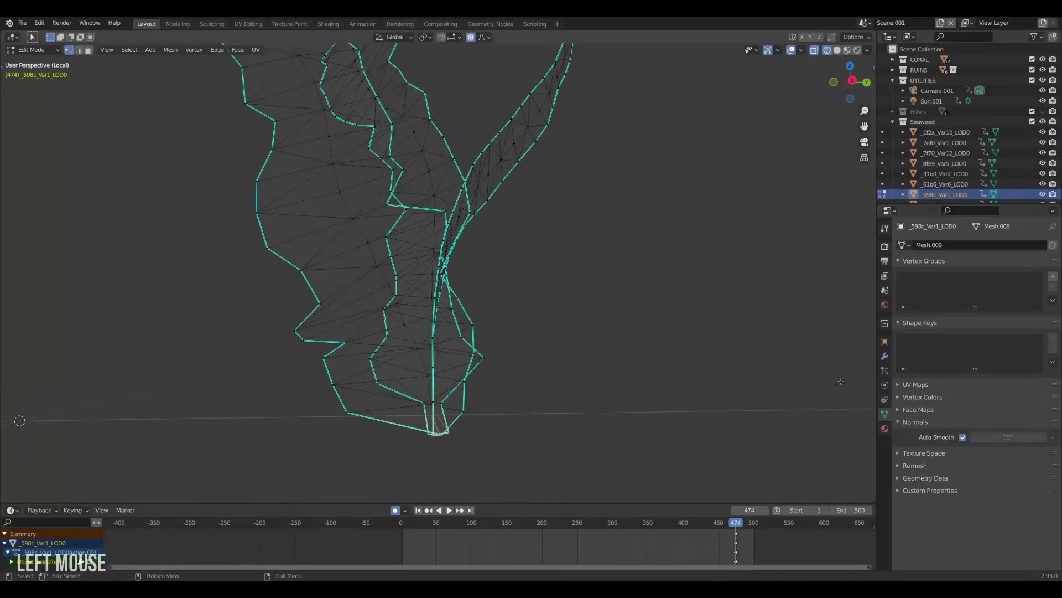
left_click(1051, 277)
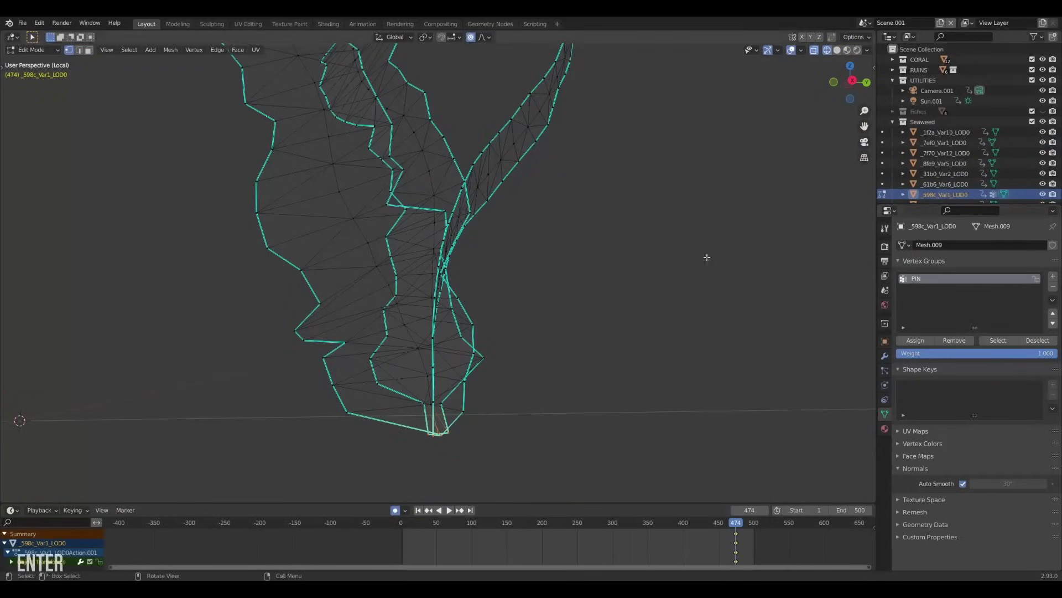
Add a Wave modifier to the seaweed with a time offset of -21.4 and speed 0.25, using the PIN vertex group
key("Tab")
left_click(470, 337)
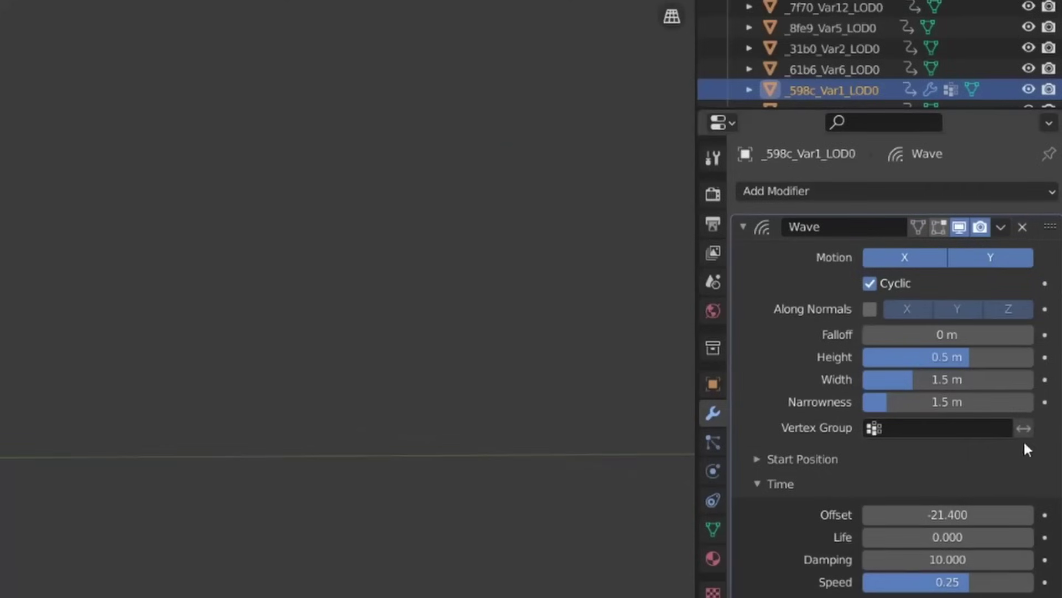
left_click(1008, 428)
left_click(1035, 459)
left_click(349, 403)
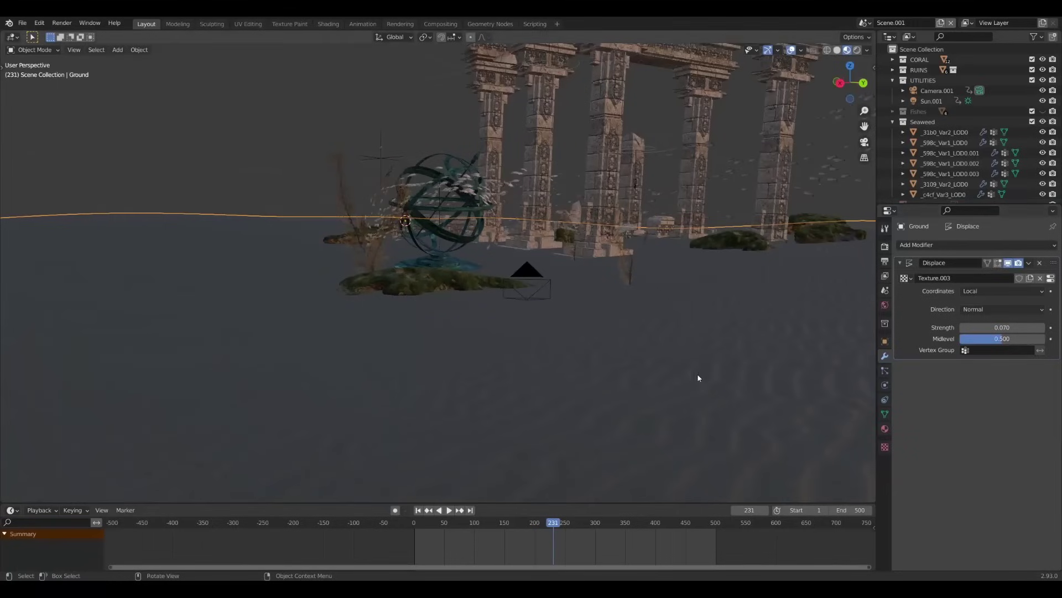
Add a hair particle system to the ground, rendered as the Seaweed collection with Global Coordinates and Object Rotation enabled
left_click(700, 375)
left_click(1054, 246)
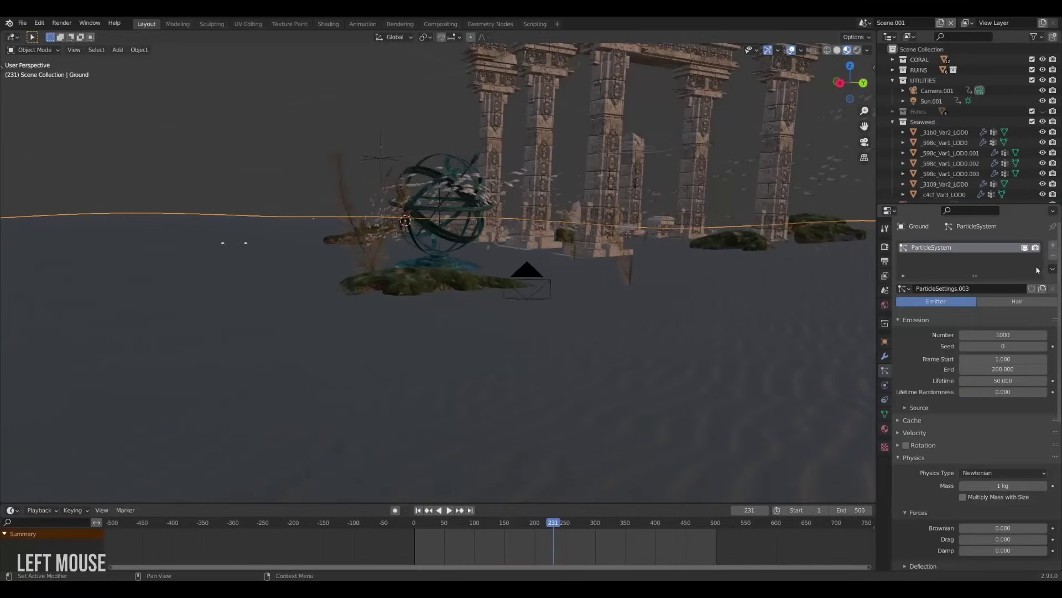
left_click(1001, 304)
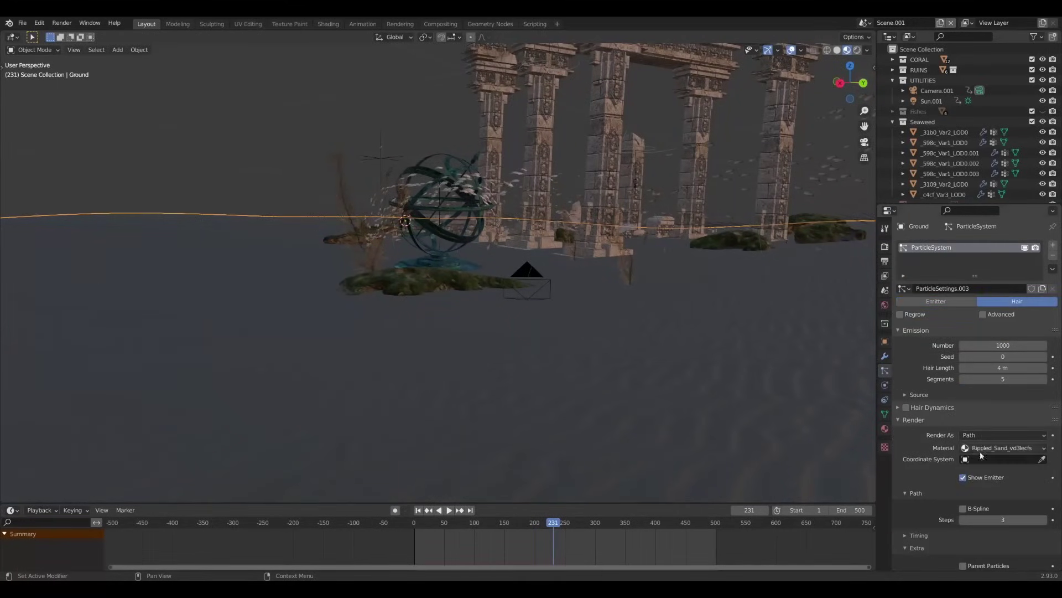
left_click(996, 509)
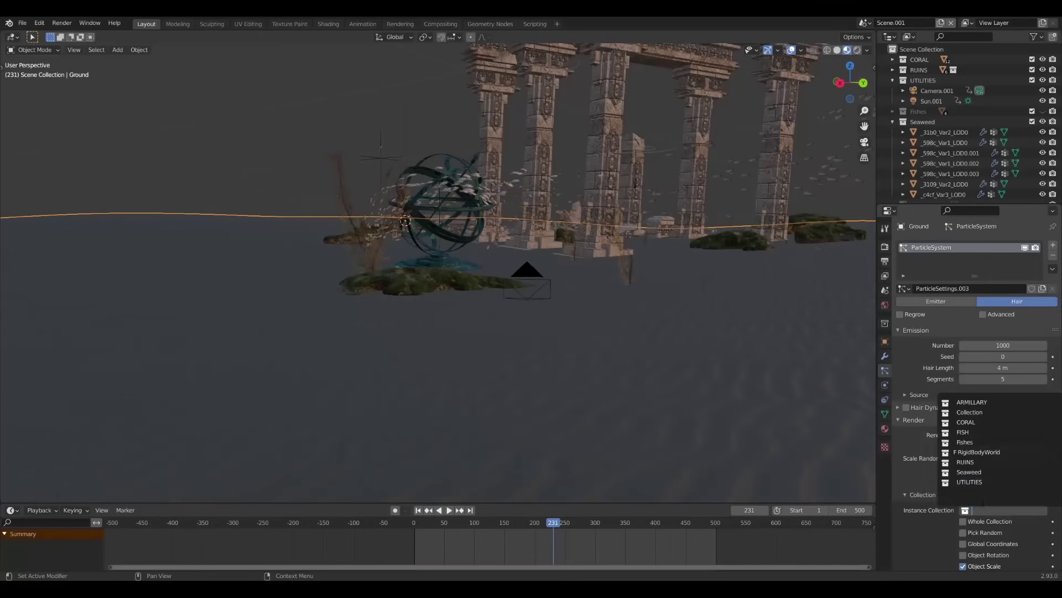
left_click(974, 471)
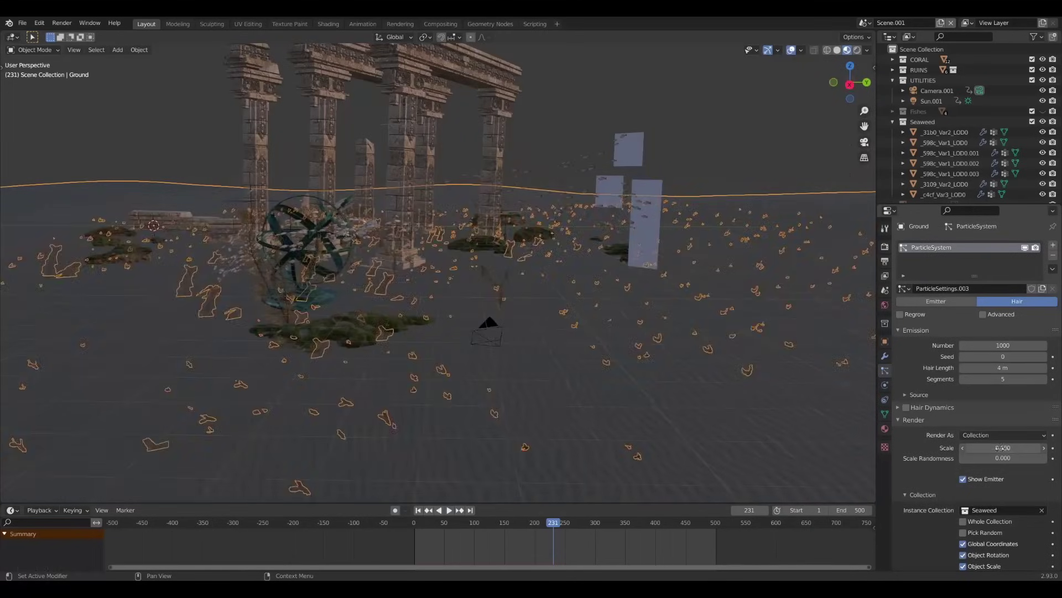